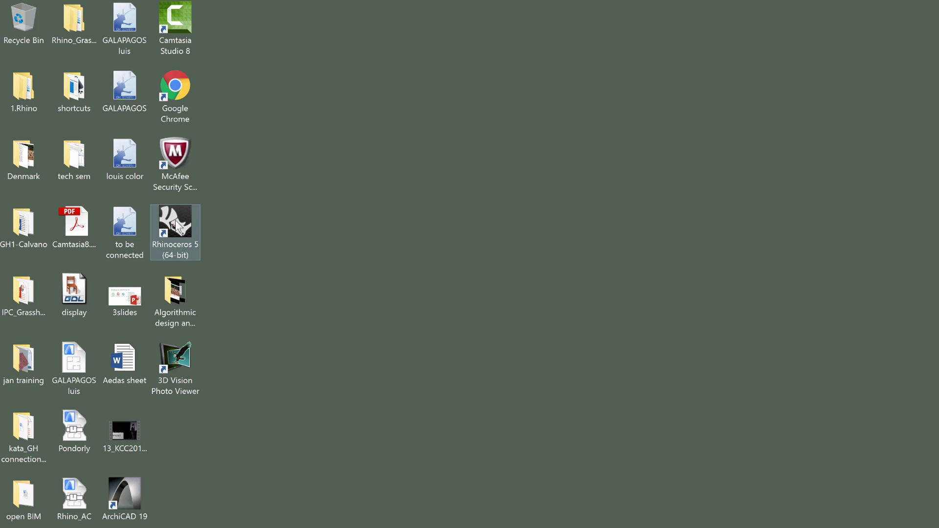
Launch Rhinoceros 5 (64-bit) from its Windows desktop icon.
double_click(176, 220)
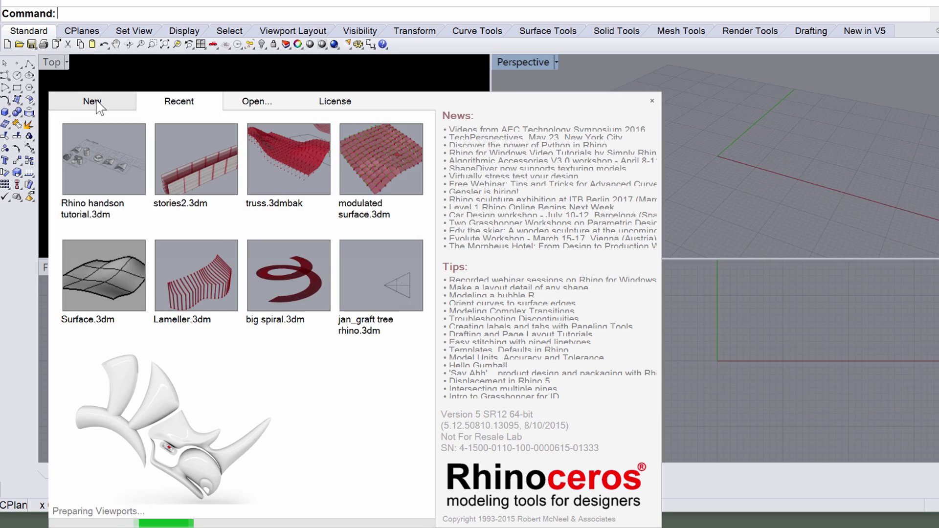
Start a new Large Objects - Meters model and snap Rhino to the screen's left half.
left_click(93, 102)
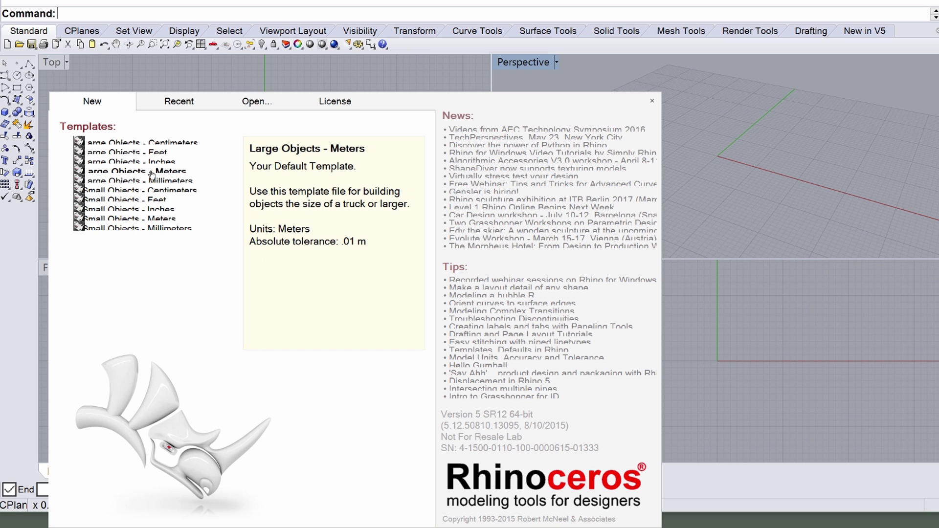
double_click(151, 175)
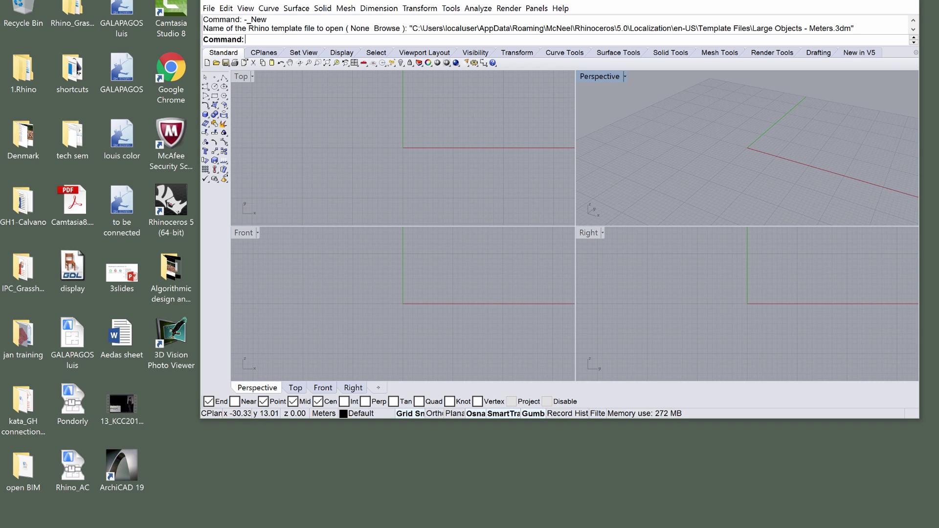
key("super+Left")
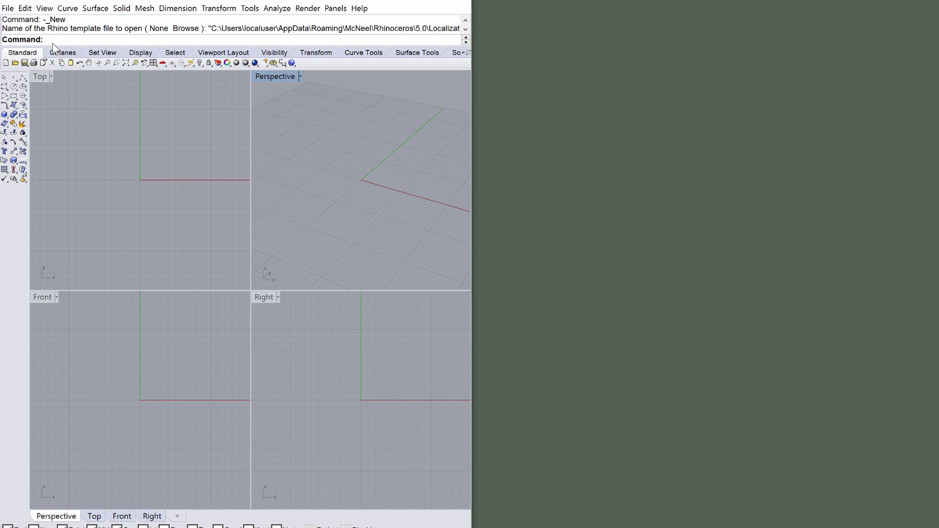
Run the Grasshopper command to open the Grasshopper editor beside the Rhino viewports.
type("Grasshopper")
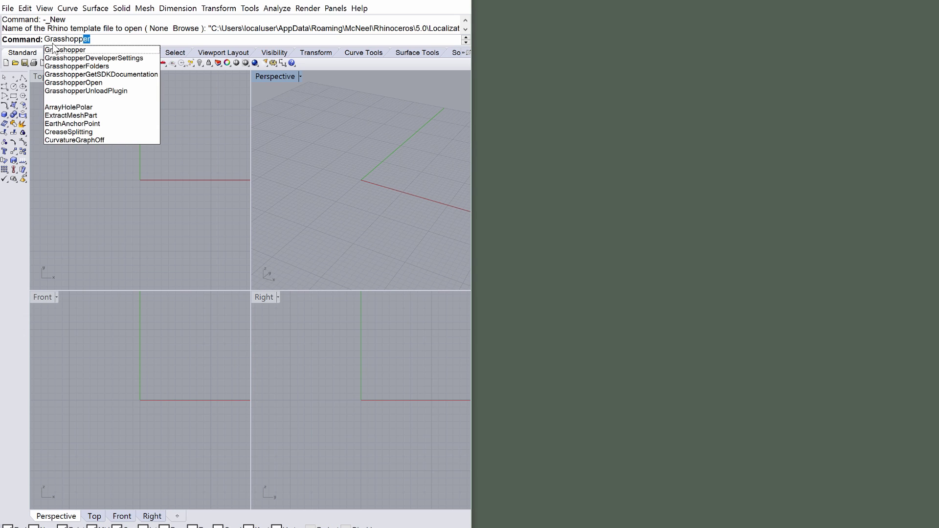
key("Return")
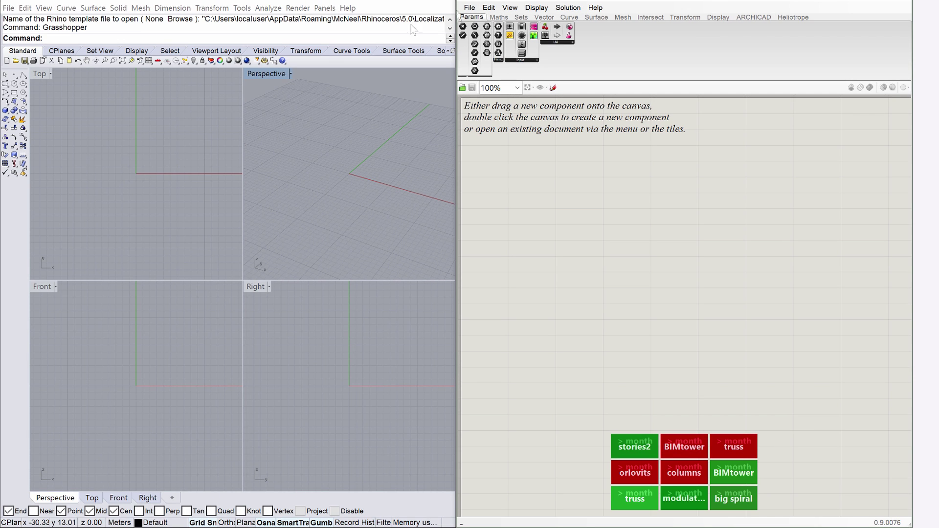
Maximize the Top view and draw the gently sloping upper control-point curve with four points.
double_click(38, 74)
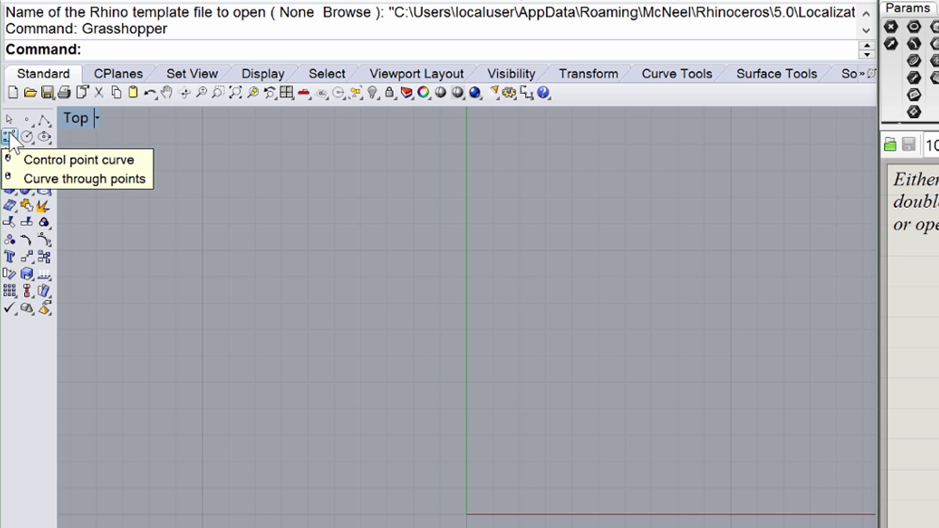
left_click(10, 137)
left_click(204, 438)
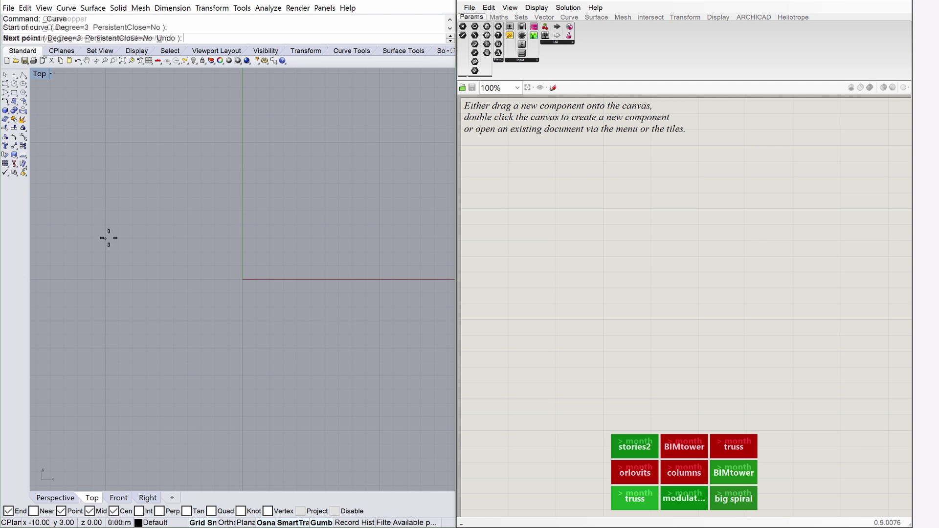
left_click(242, 224)
left_click(325, 238)
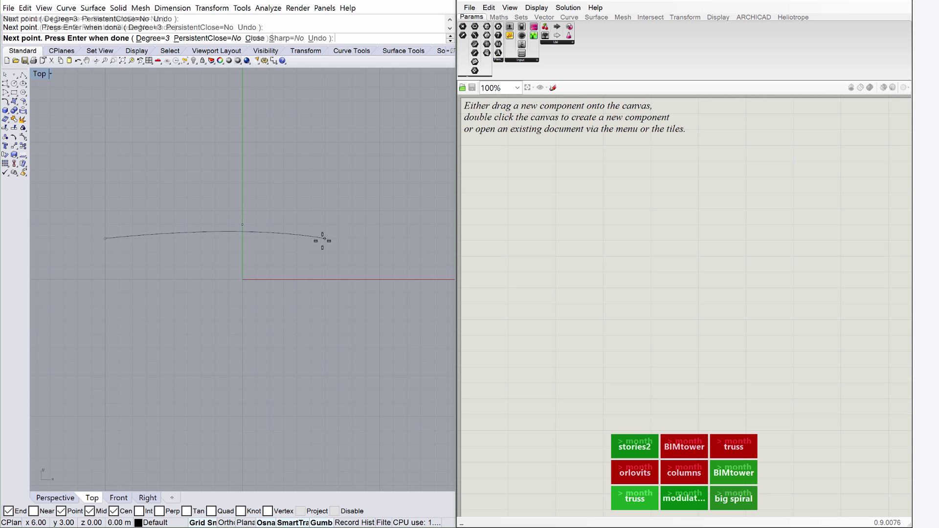
left_click(423, 222)
key("Return")
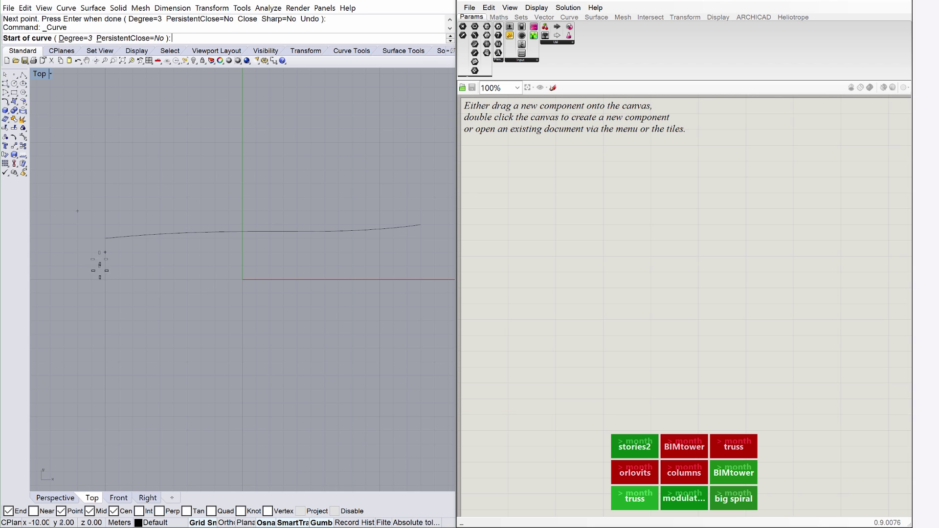
Draw the wavy five-point lower curve beneath the upper one.
left_click(6, 84)
left_click(64, 266)
left_click(160, 307)
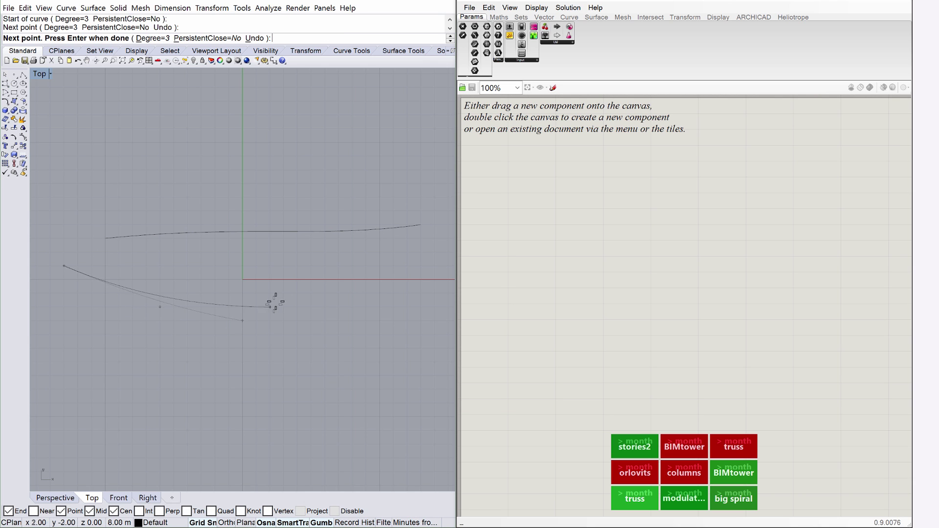
left_click(283, 293)
left_click(338, 266)
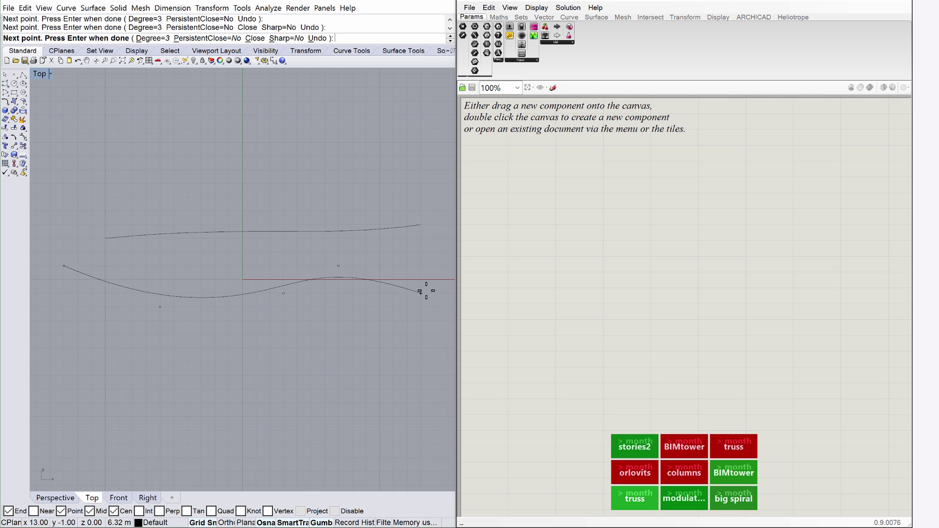
left_click(423, 291)
key("Return")
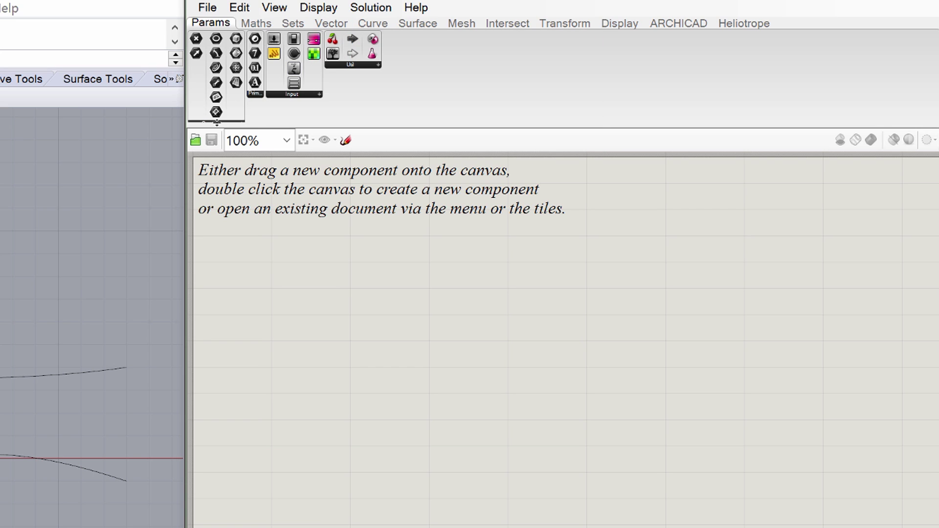
Switch to the Curve tab and browse its Analysis, Division, Primitive and Spline component groups.
left_click(373, 23)
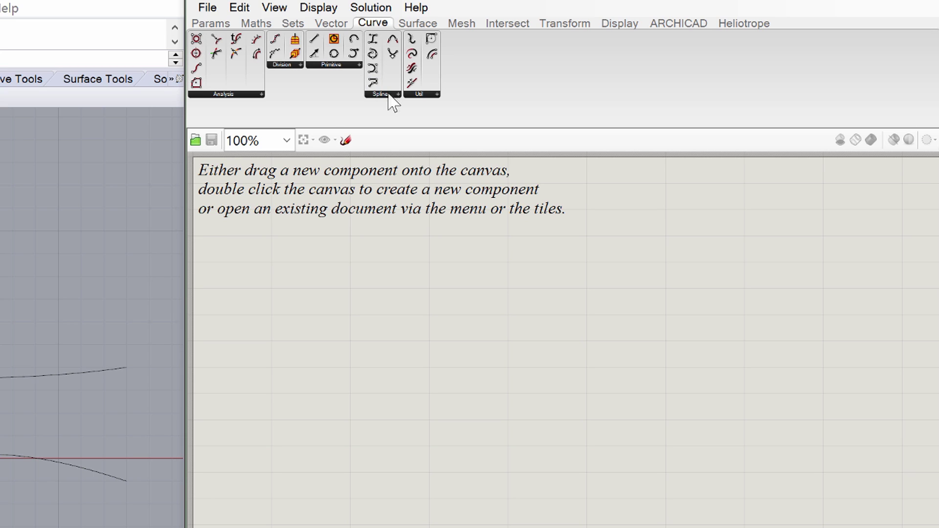
left_click(225, 96)
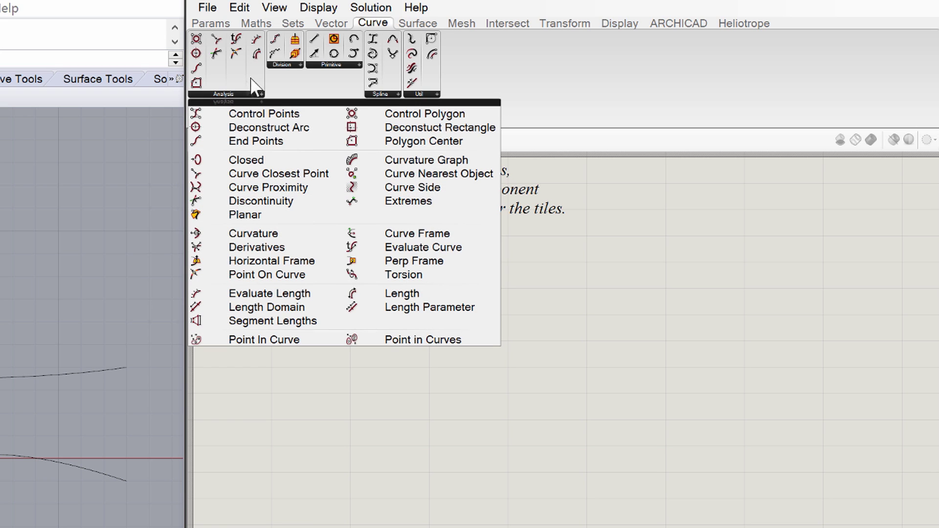
left_click(282, 66)
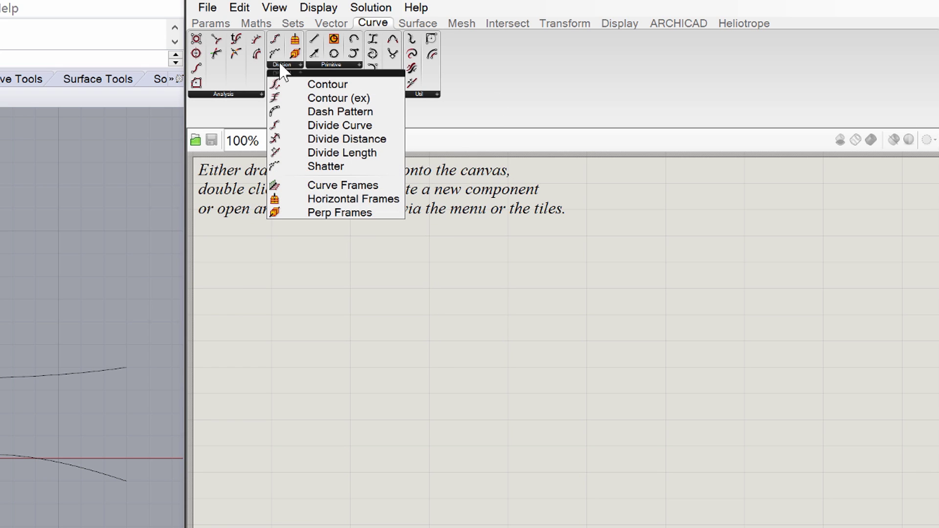
left_click(331, 65)
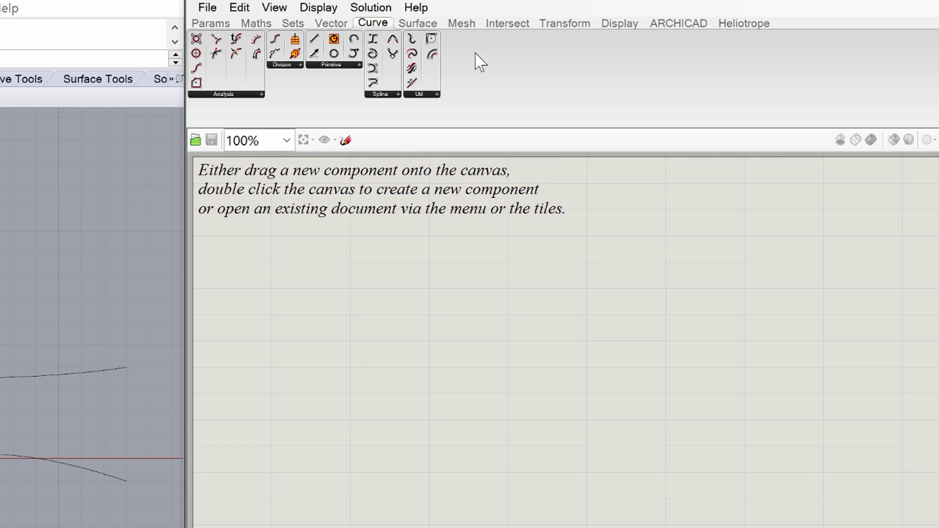
left_click(383, 96)
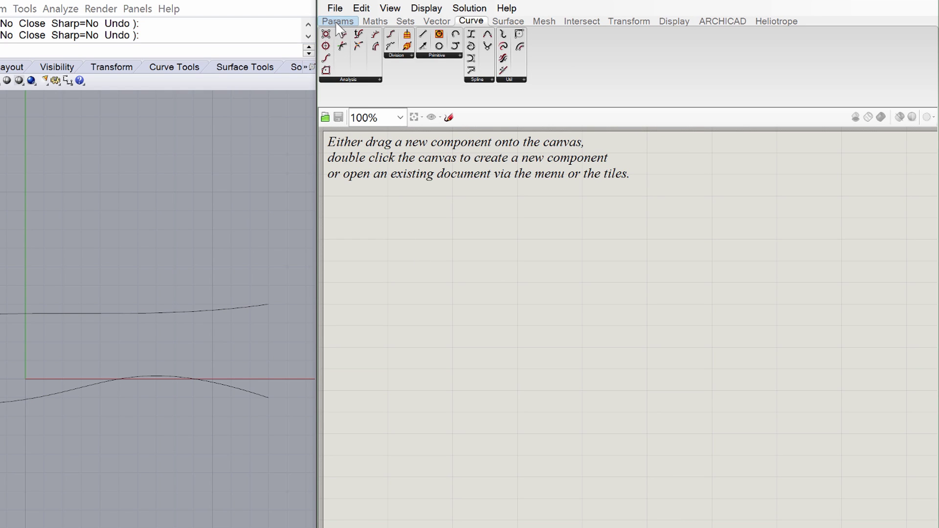
Add two Curve parameters to the canvas, one from the Params tab, one via 'curve' search.
left_click(339, 22)
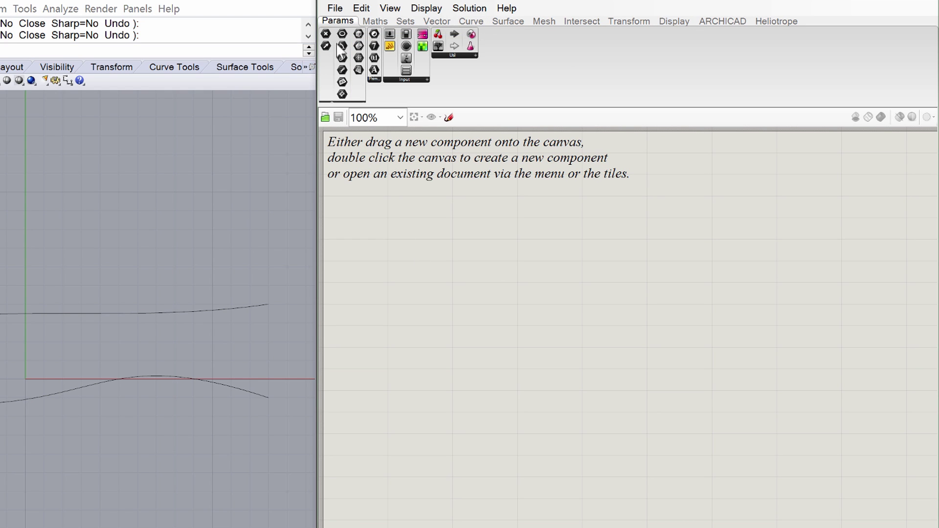
left_click_drag(343, 59, 462, 266)
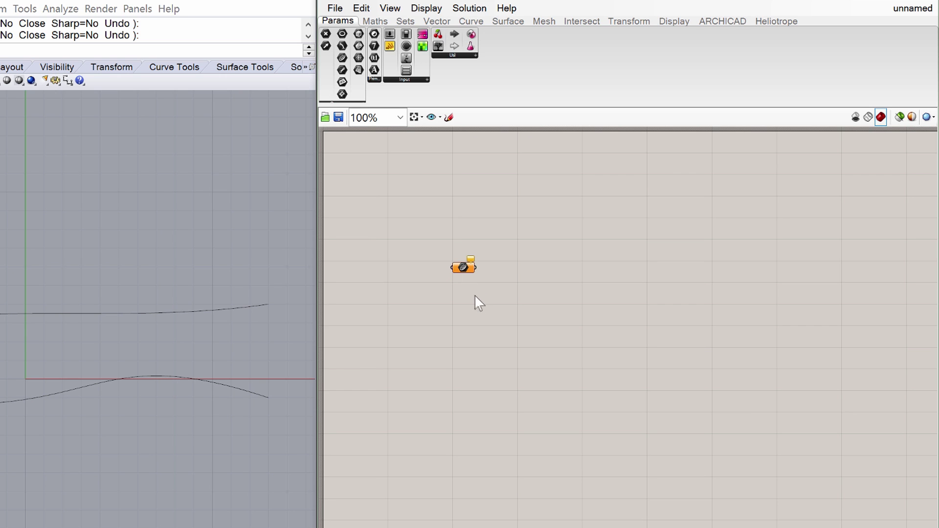
scroll(467, 299, "up", 1)
scroll(467, 300, "up", 4)
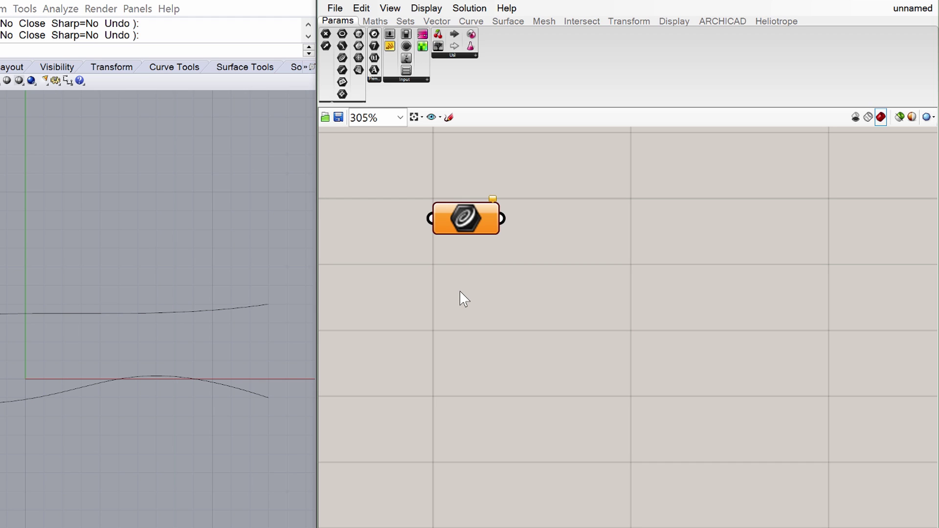
double_click(450, 396)
type("curve")
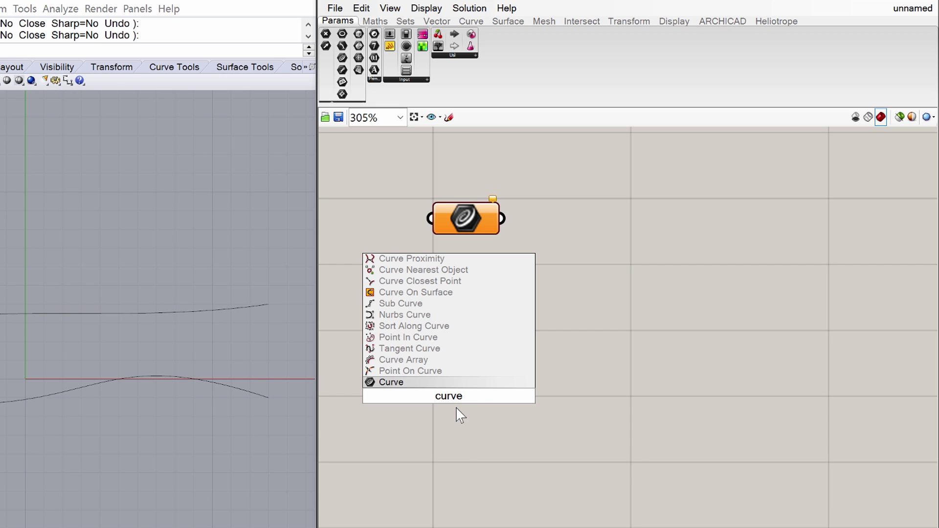
key("Return")
left_click_drag(435, 406, 450, 387)
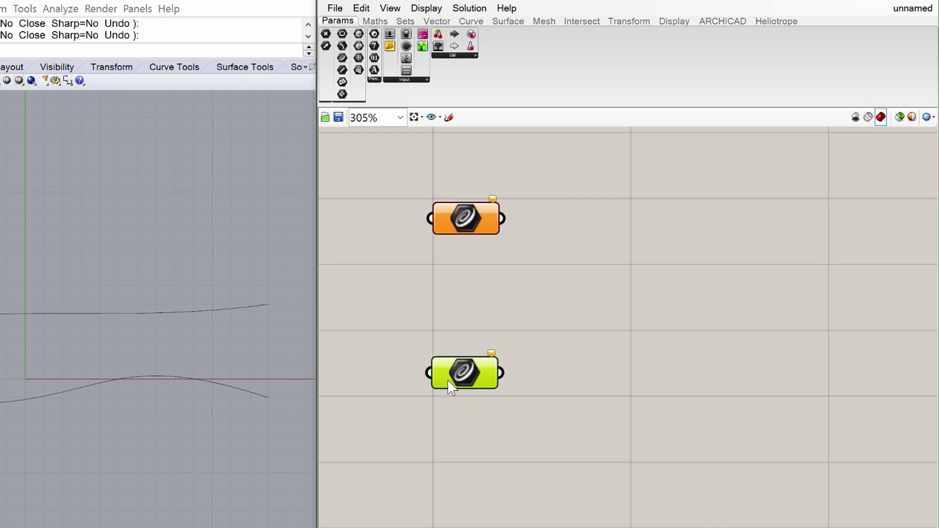
Clear the canvas selection so both empty Curve parameters are deselected.
left_click(457, 304)
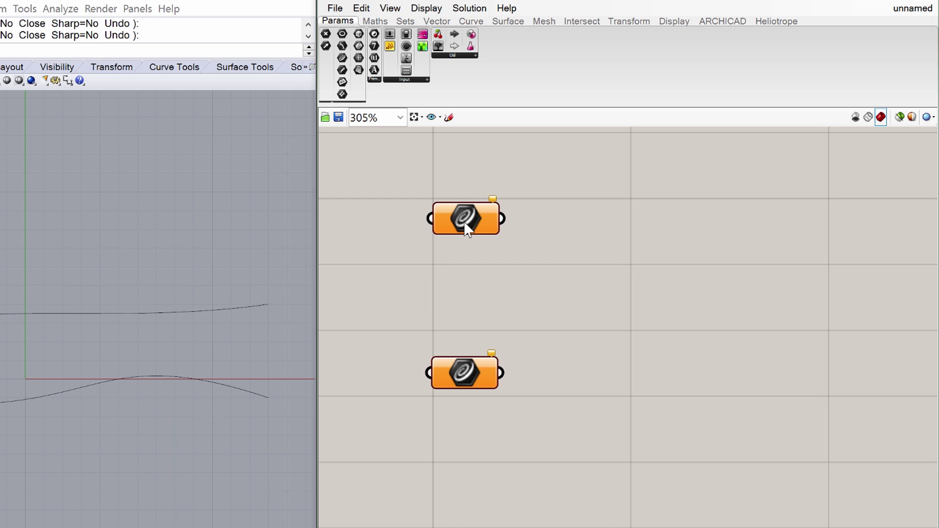
mouse_move(494, 204)
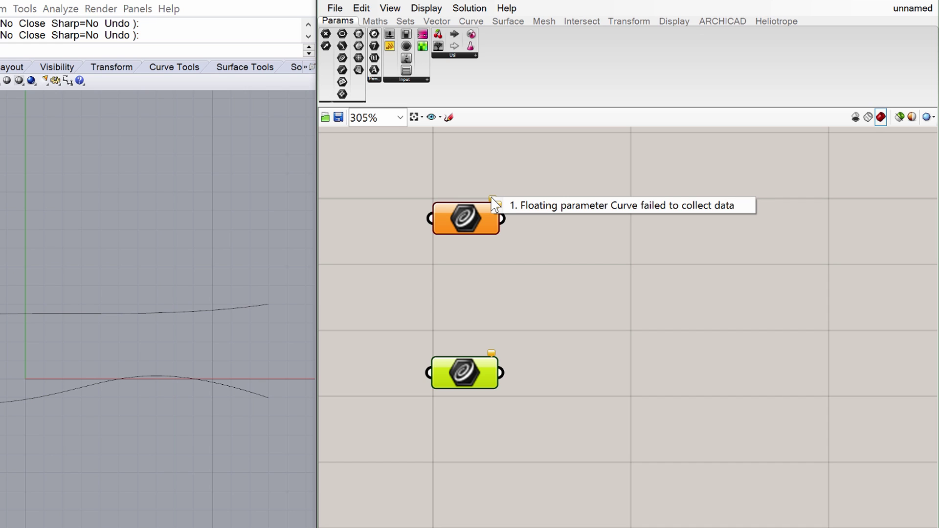
left_click(509, 321)
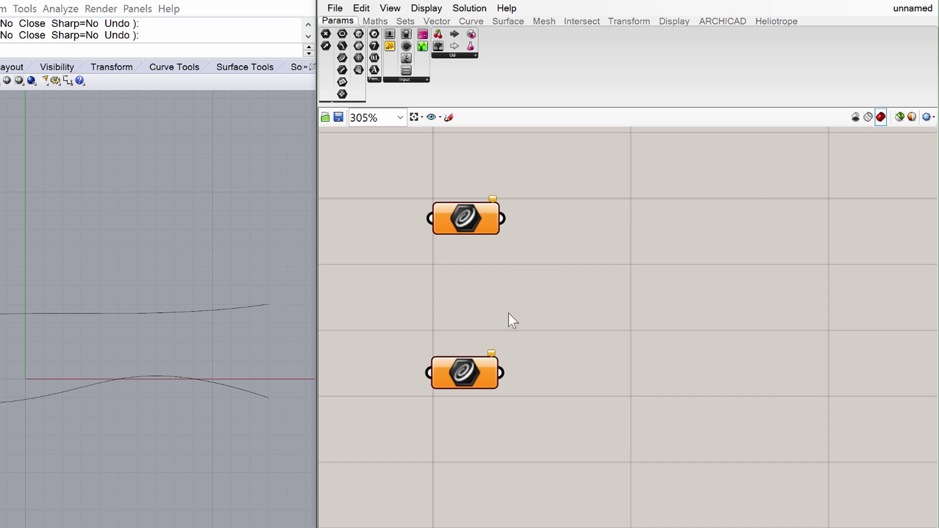
Reference the upper Rhino curve into the upper Curve parameter and the lower curve into the lower one.
right_click(464, 224)
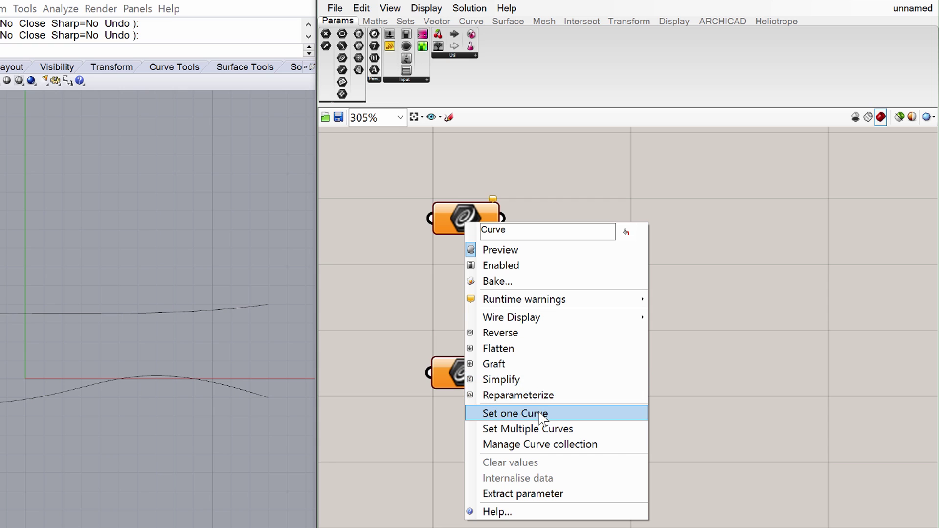
left_click(540, 414)
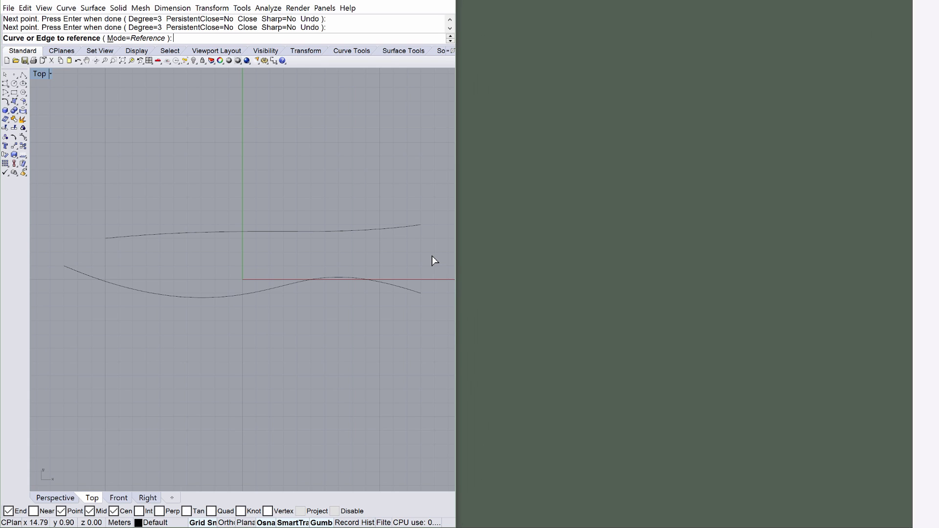
left_click(400, 228)
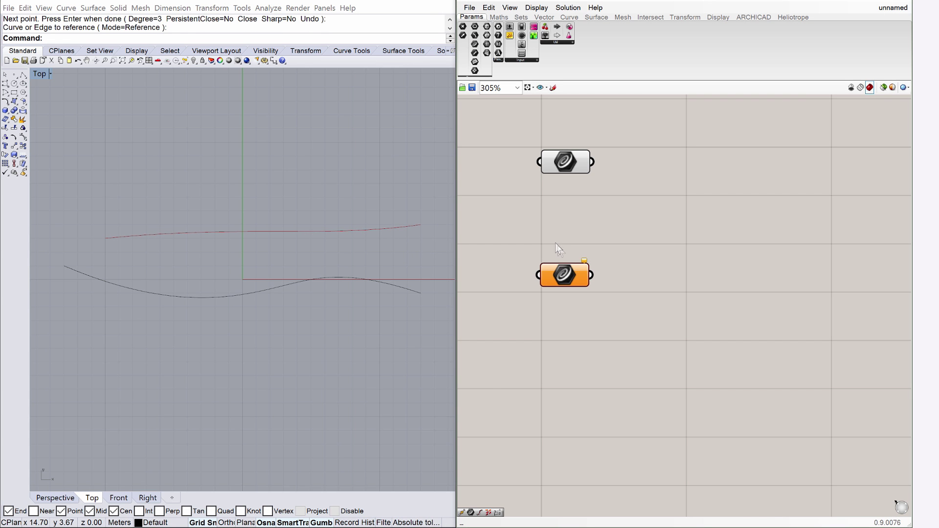
left_click(568, 275)
right_click(569, 275)
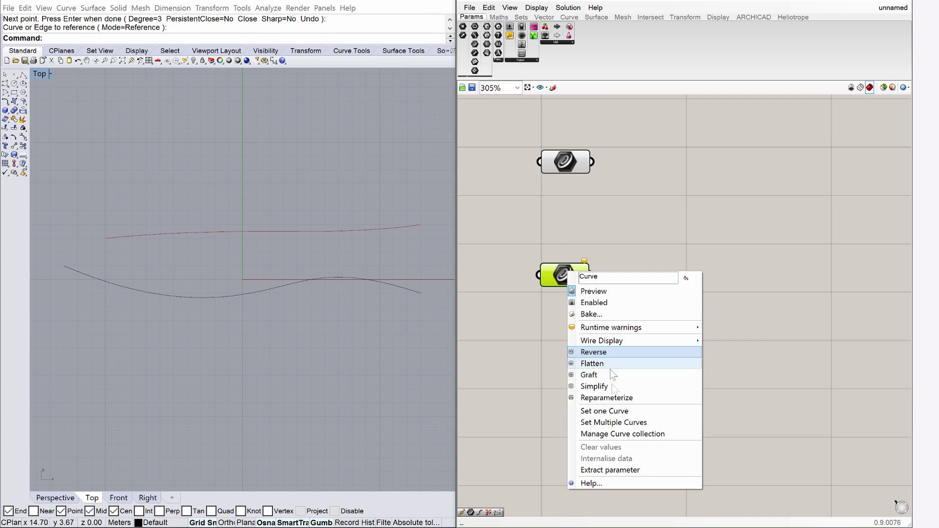
left_click(618, 411)
left_click(390, 286)
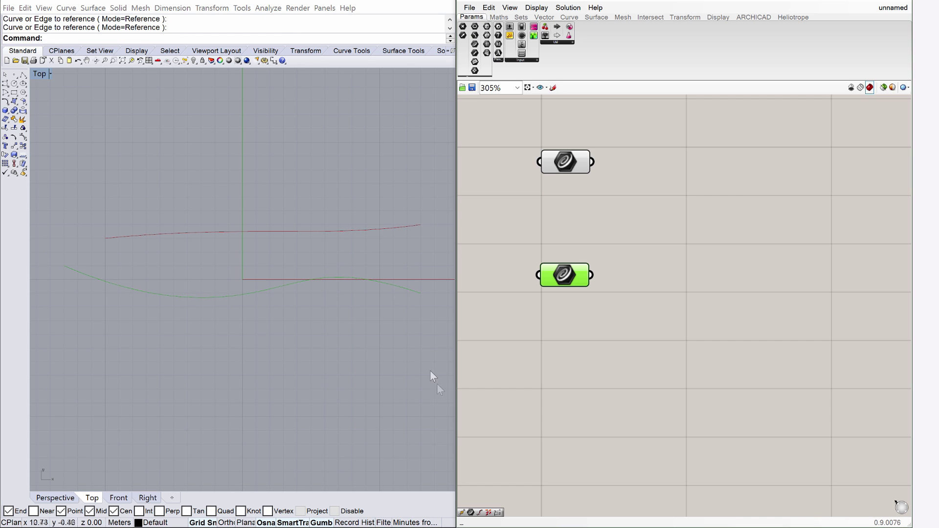
left_click(589, 400)
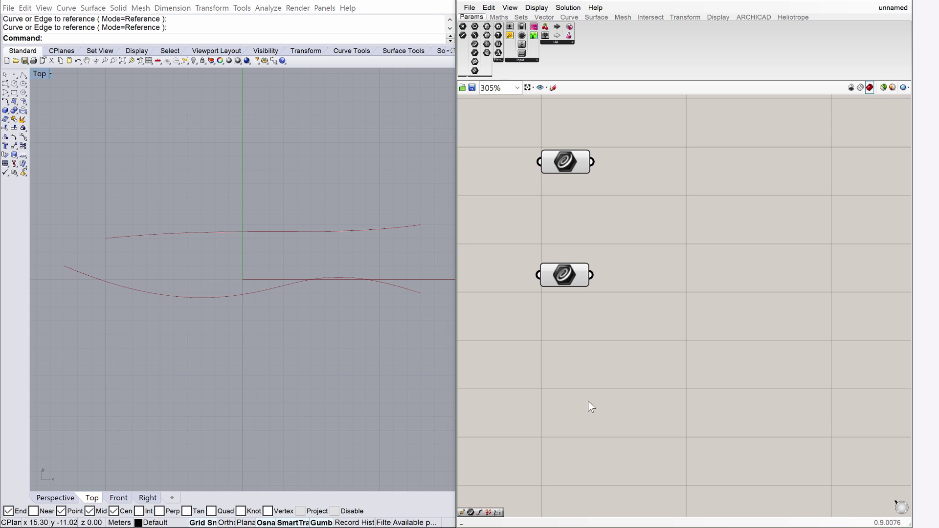
Restore the four-viewport layout and maximize the Perspective view, zooming in.
double_click(39, 74)
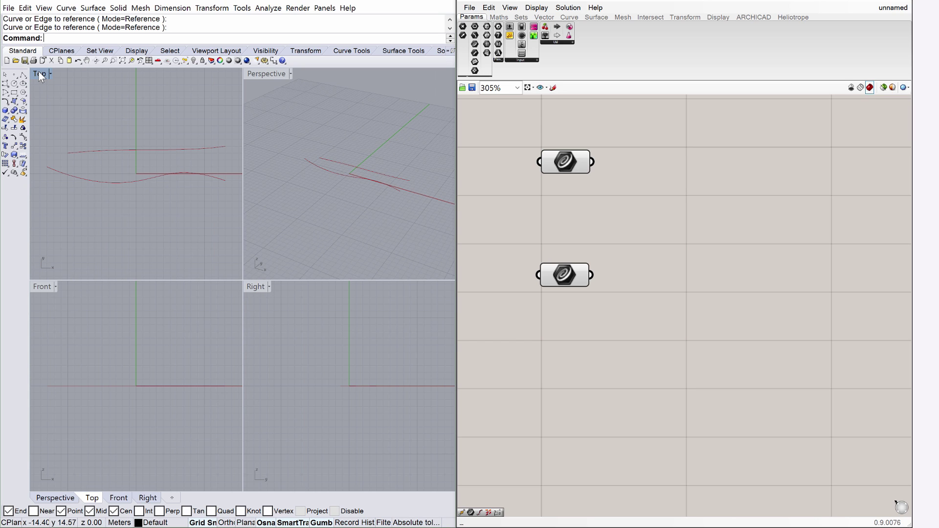
double_click(278, 71)
scroll(238, 279, "up", 3)
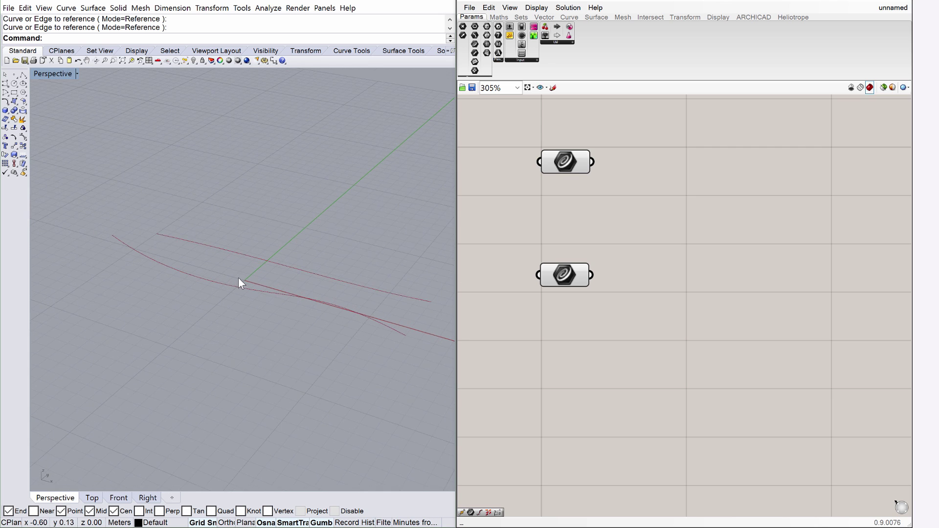
left_click(571, 168)
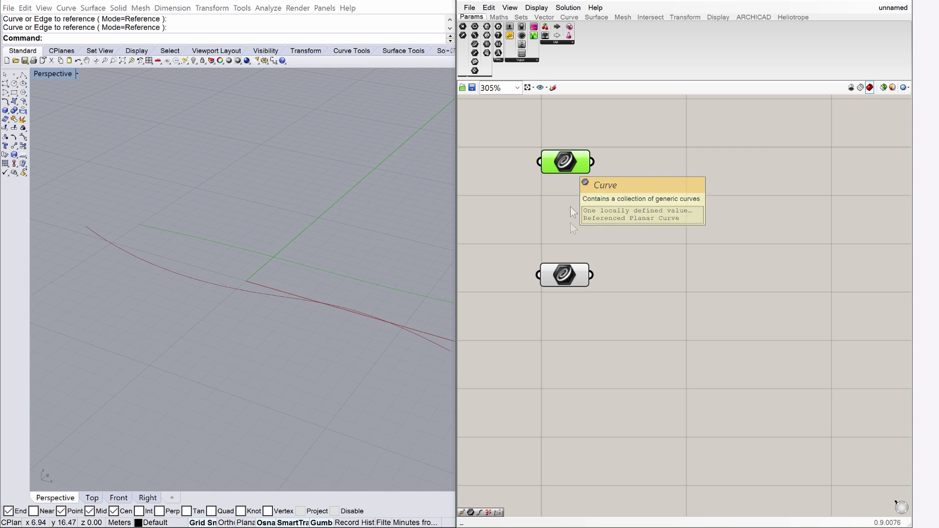
left_click(570, 278)
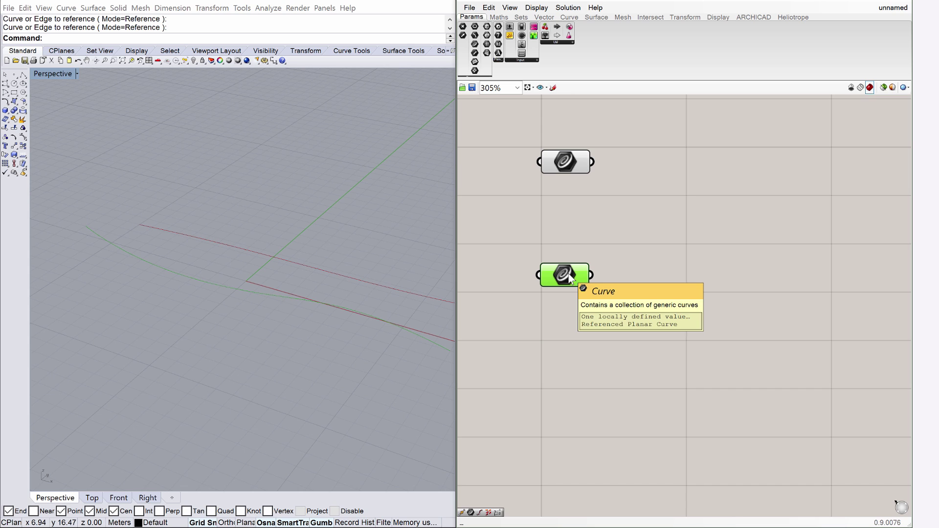
left_click(566, 165)
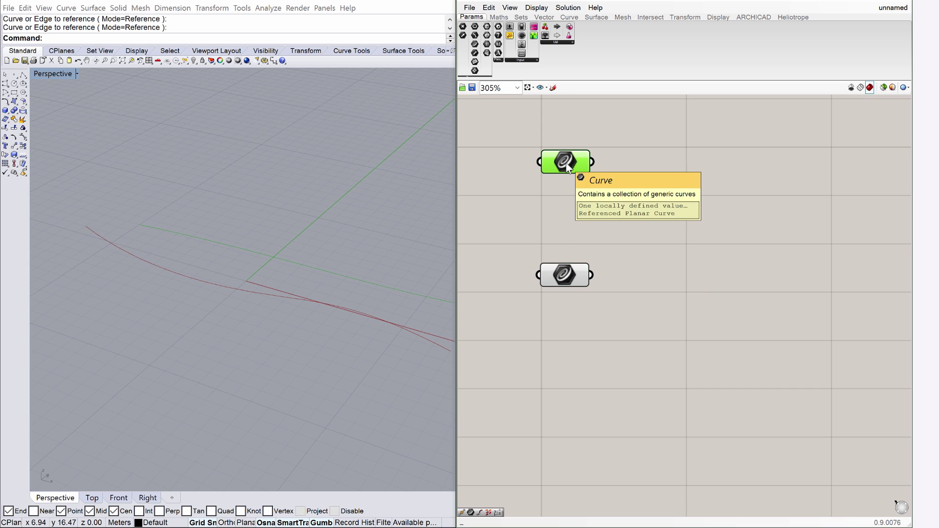
left_click(566, 277)
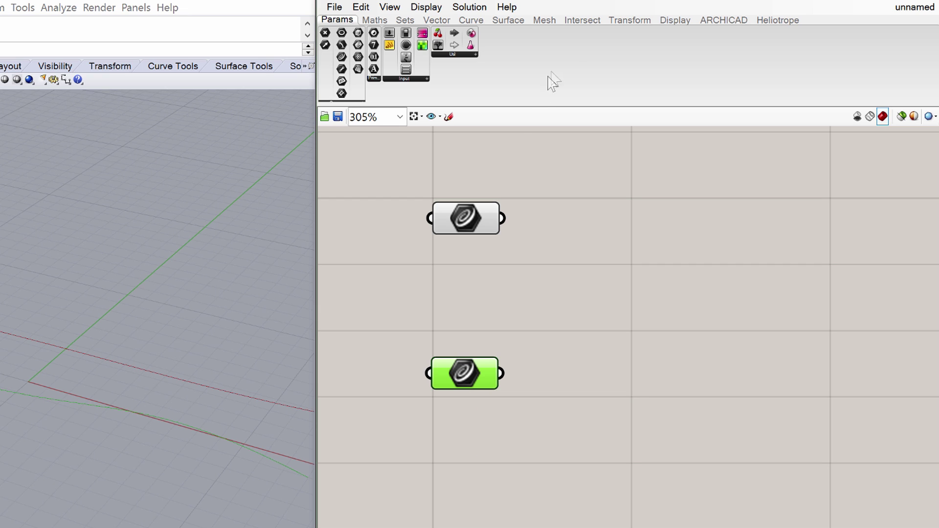
Place a Move component from the Transform tab's Affine panel right of the upper Curve parameter.
left_click(625, 21)
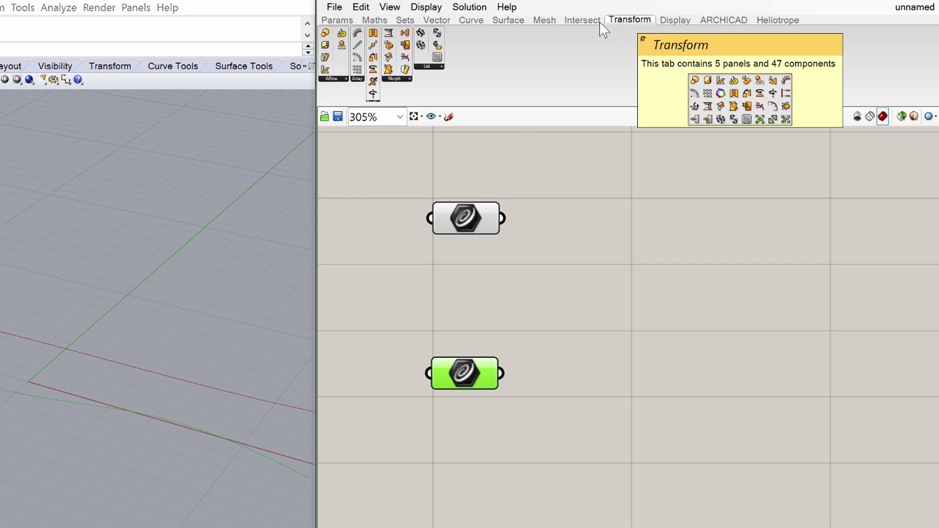
left_click_drag(373, 48, 619, 195)
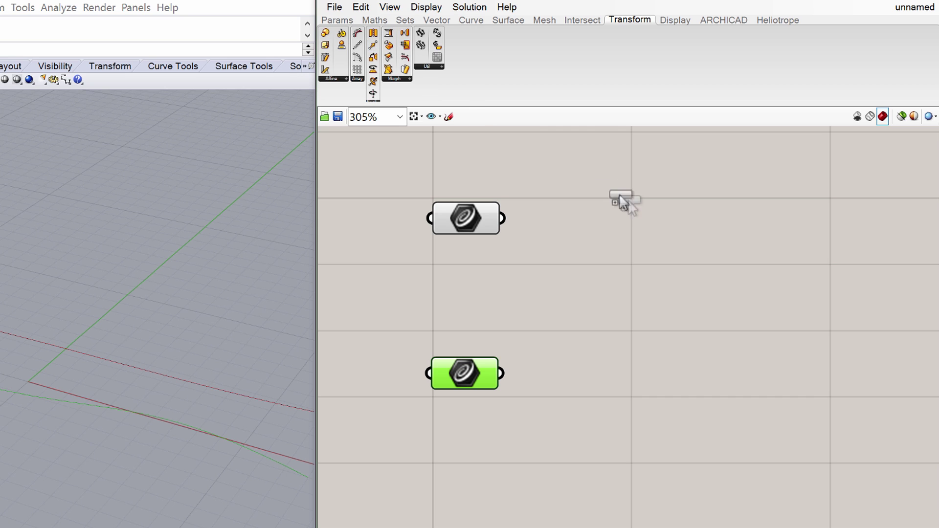
left_click_drag(670, 221, 710, 221)
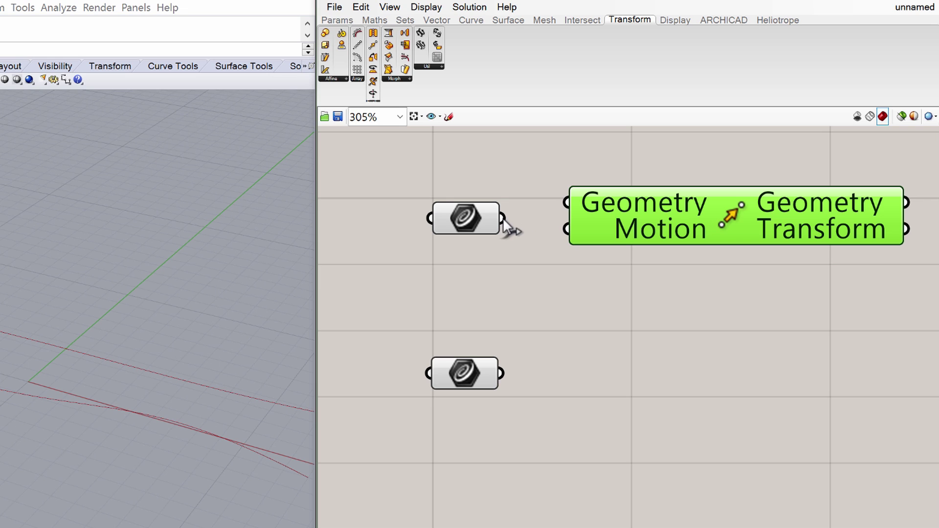
Connect the upper Curve parameter's output to the Move component's Geometry input.
left_click_drag(550, 211, 560, 206)
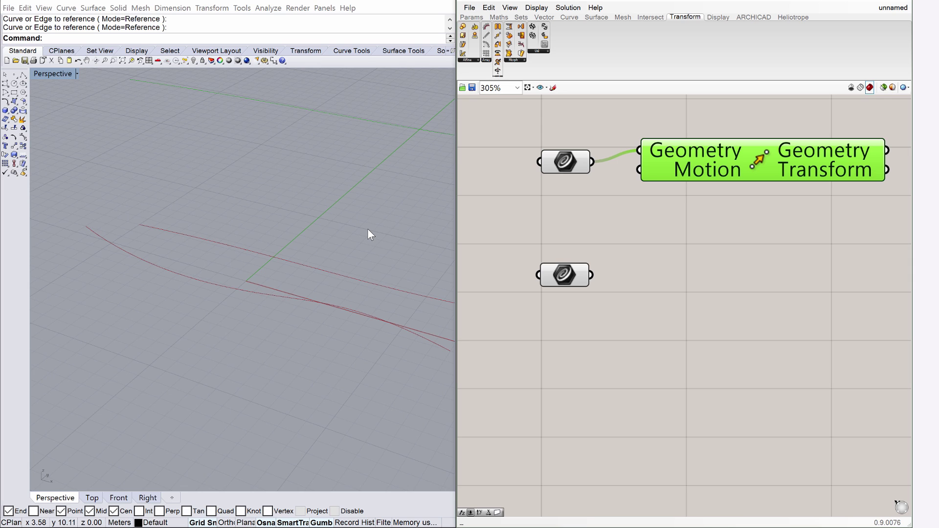
Search 'unit' to add a Unit Z component and place it below the Move component.
left_click(655, 233)
scroll(655, 233, "down", 1)
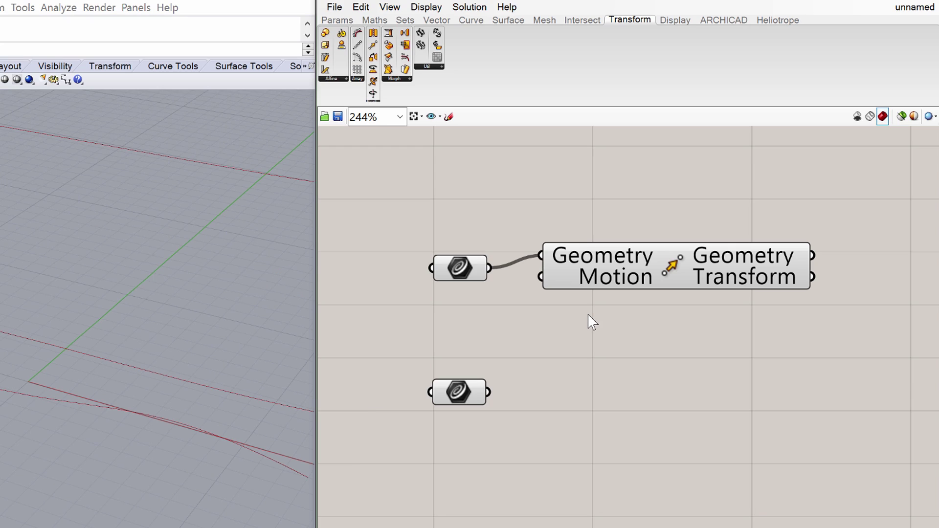
double_click(654, 233)
type("unit")
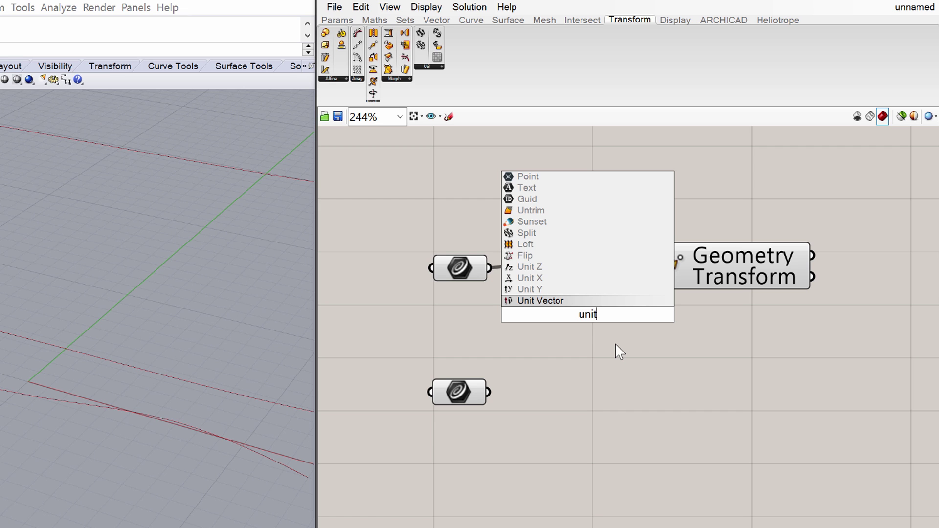
left_click(561, 267)
left_click_drag(618, 322, 701, 327)
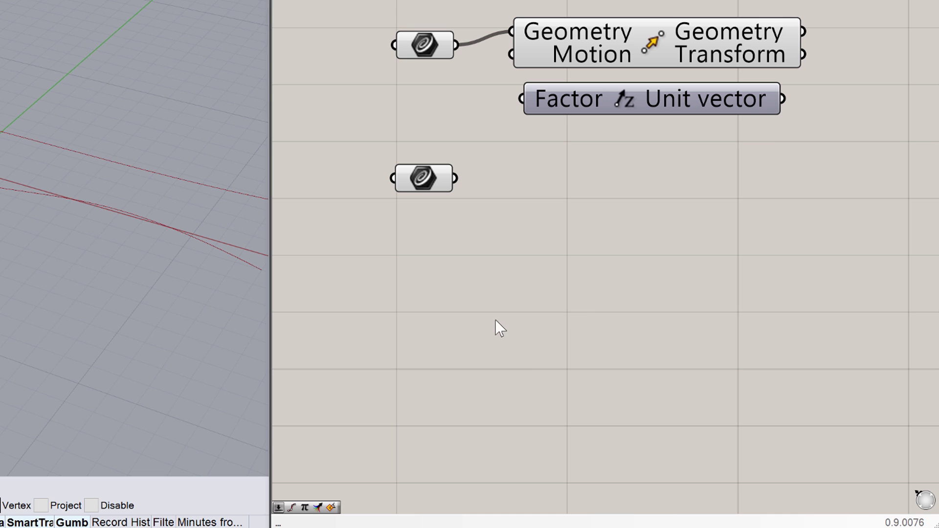
Create a Number Slider with value 13 and set its range to 50.
double_click(609, 385)
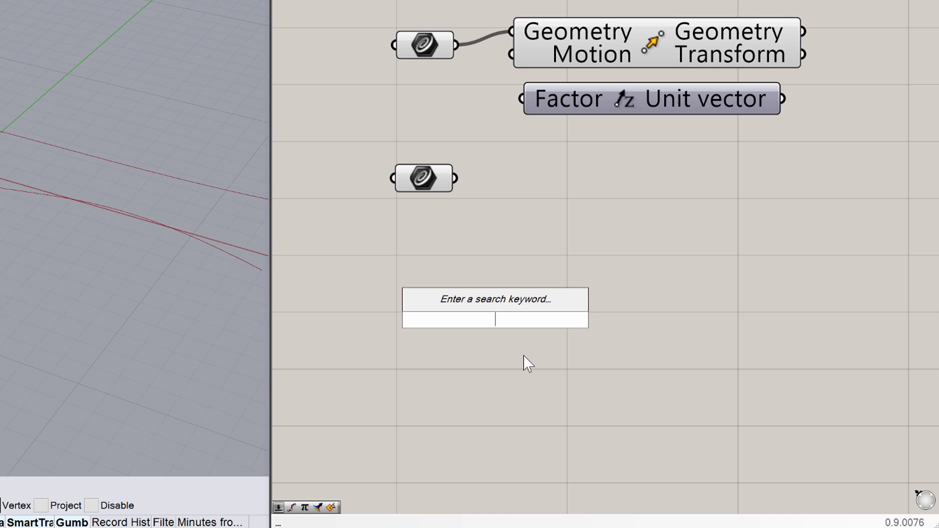
type("13")
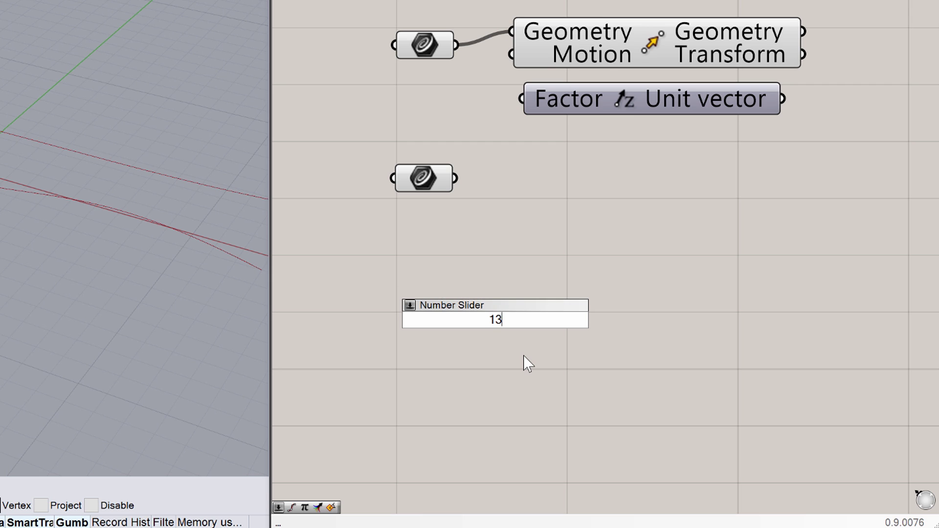
key("Return")
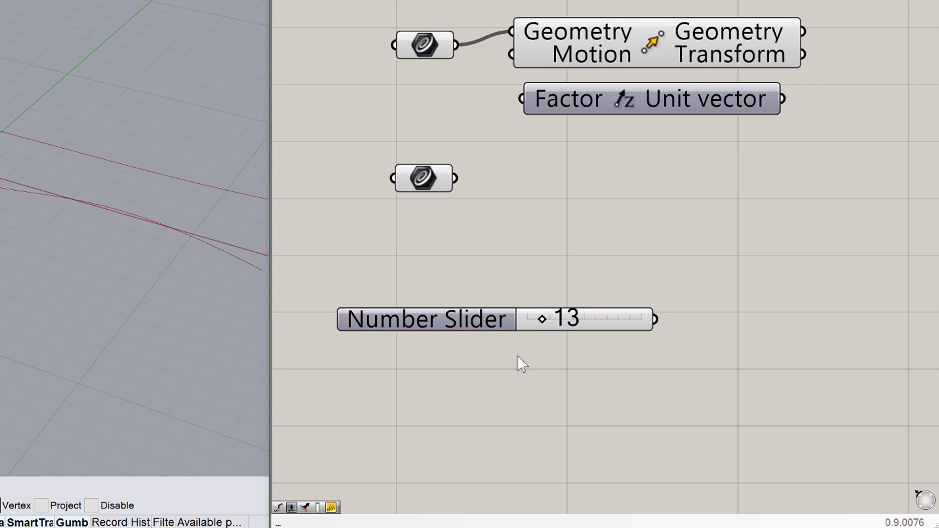
double_click(474, 325)
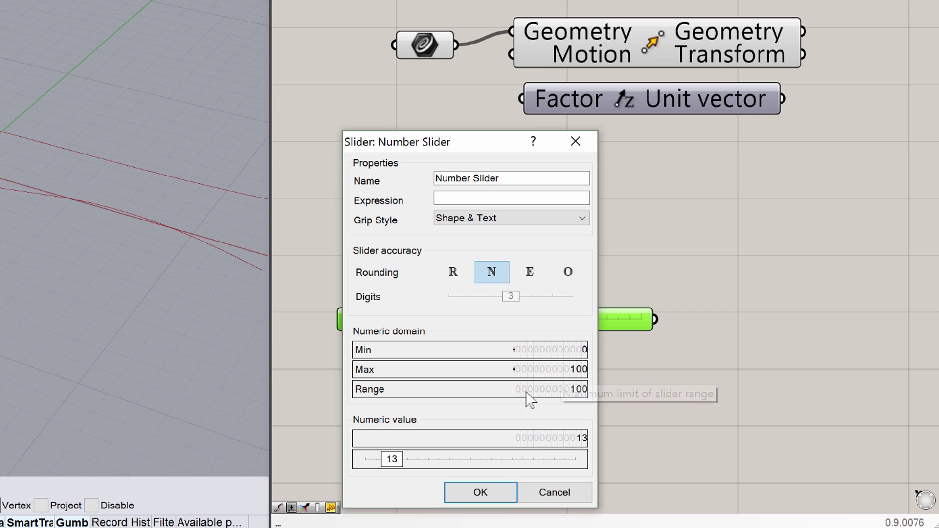
double_click(478, 393)
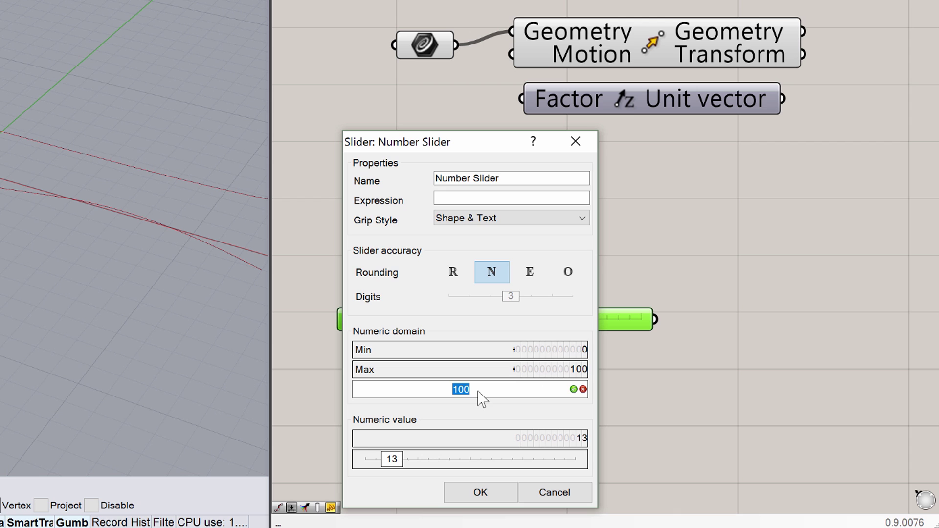
type("50")
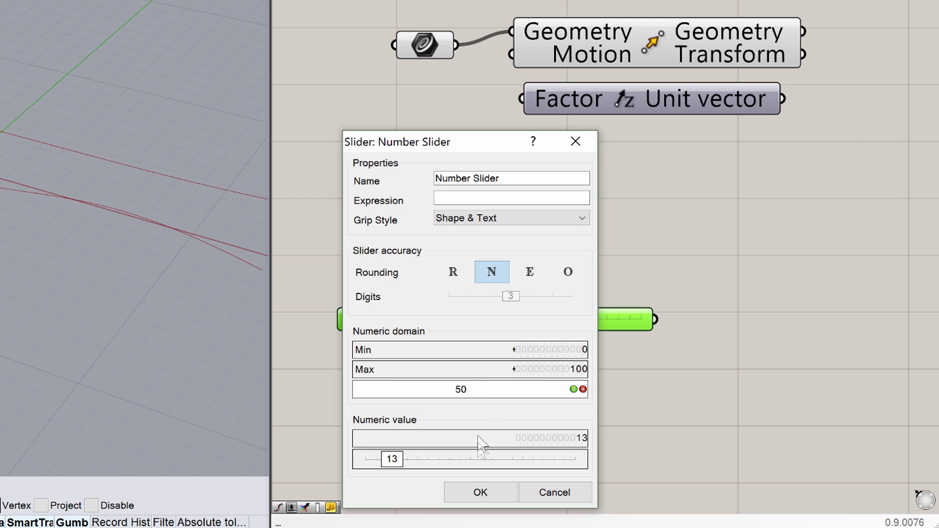
left_click(480, 494)
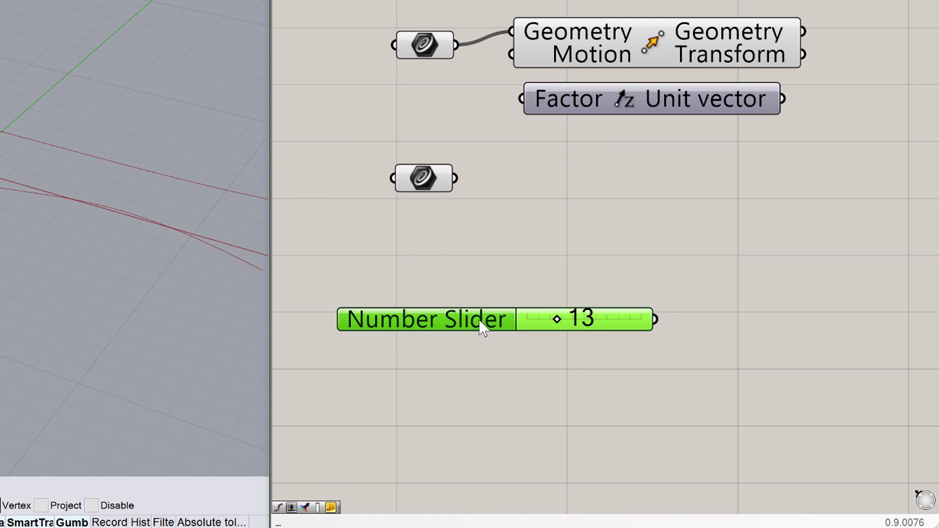
Drive Unit Z's Factor with the 13 slider and wire Unit Z's vector into Move's Motion.
left_click_drag(482, 327, 382, 152)
scroll(533, 236, "down", 2)
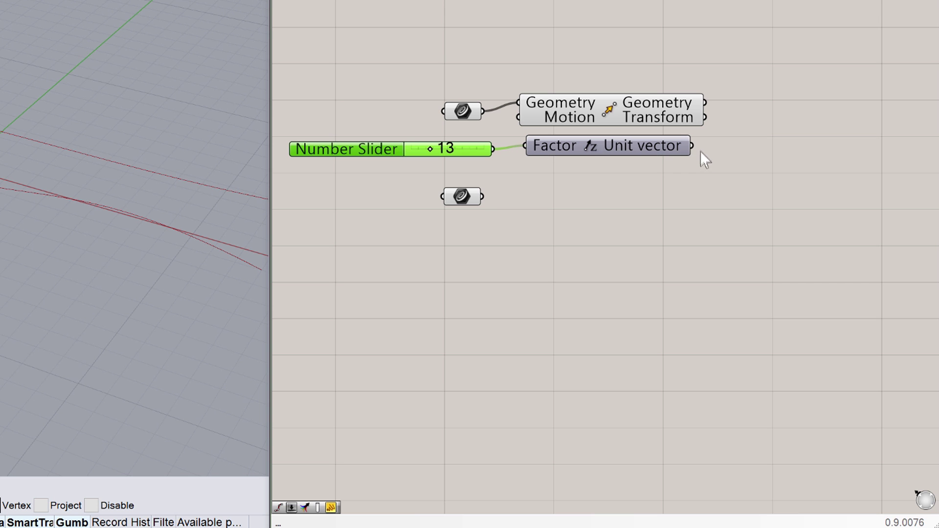
left_click_drag(694, 145, 517, 118)
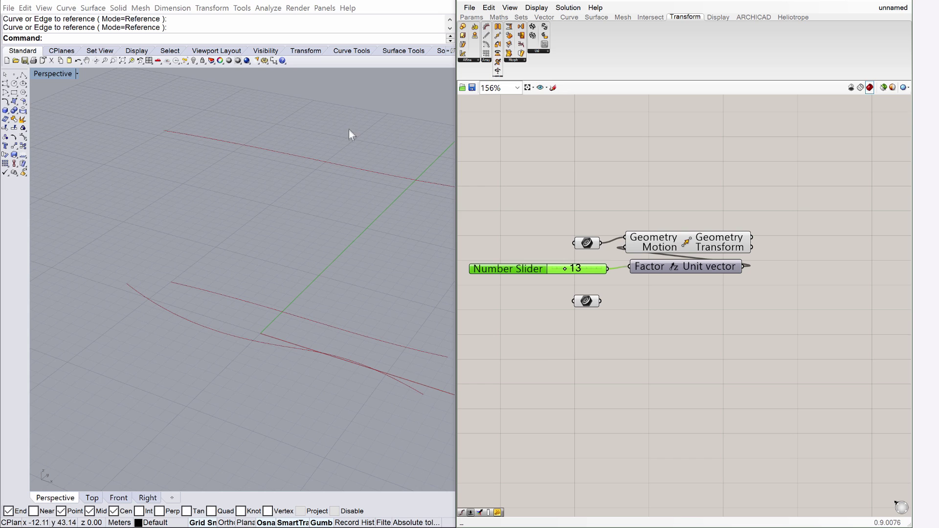
left_click(688, 239)
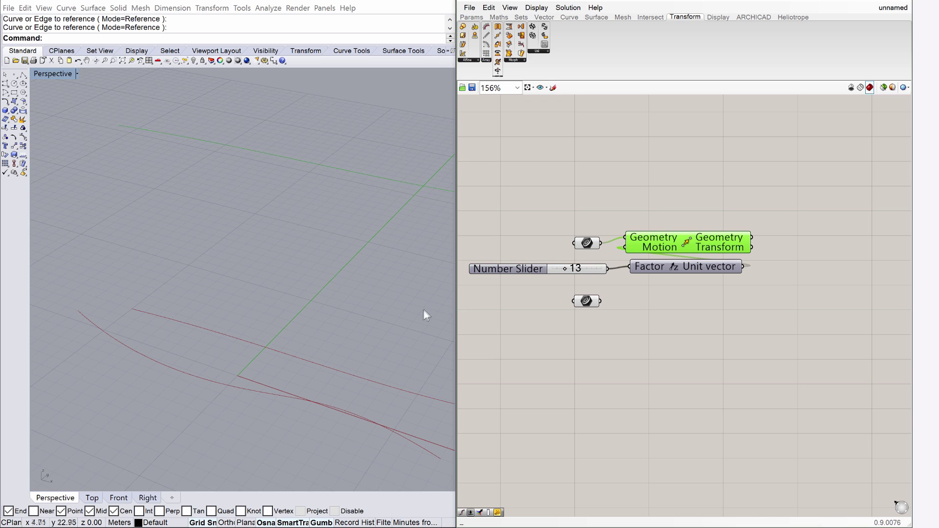
left_click(586, 243)
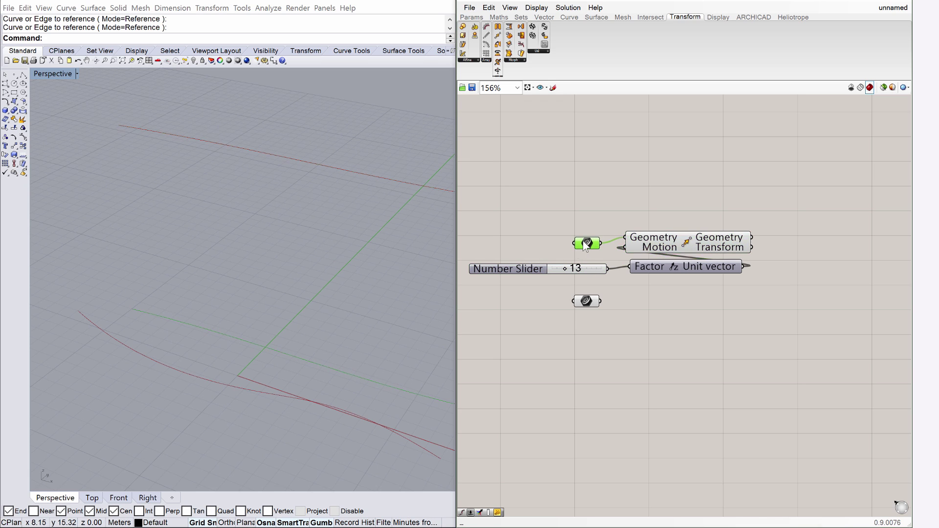
left_click(666, 314)
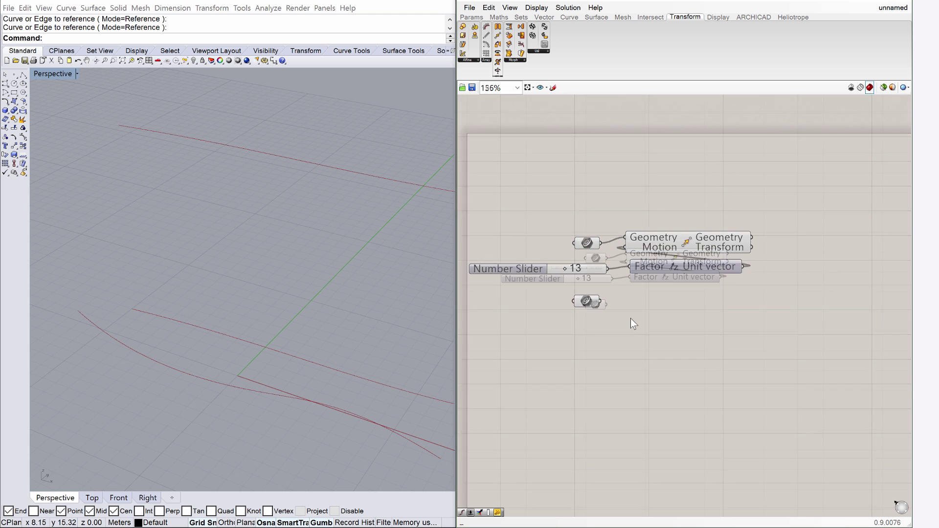
scroll(630, 318, "down", 1)
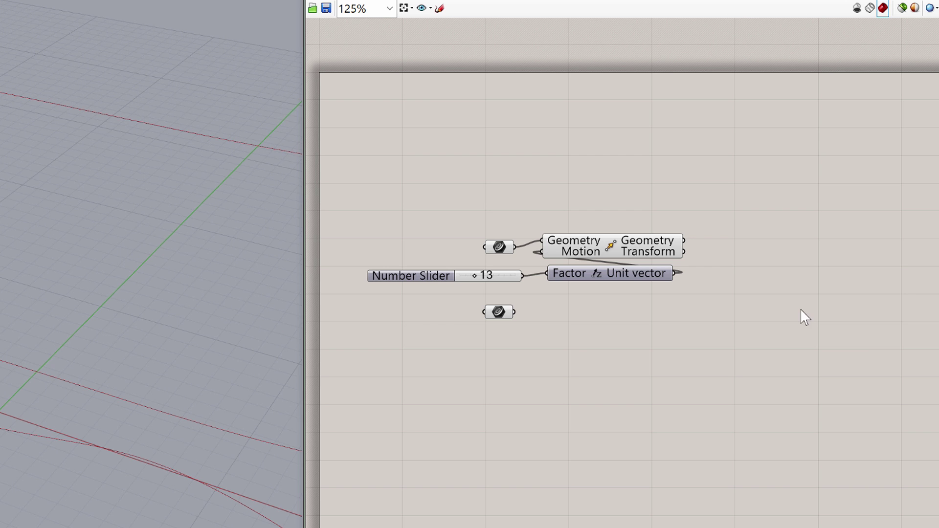
Add a Divide Curve component fed by Move's Geometry output to divide the lifted curve.
double_click(795, 276)
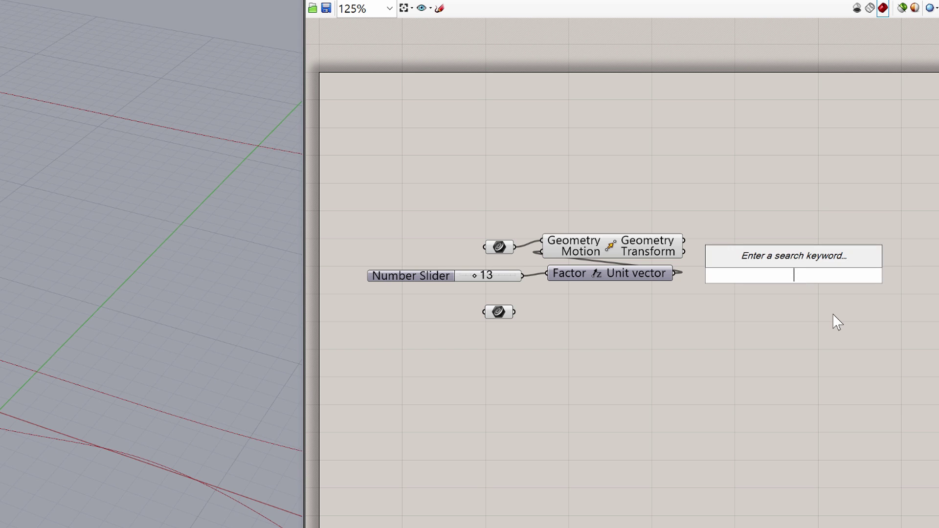
type("divid")
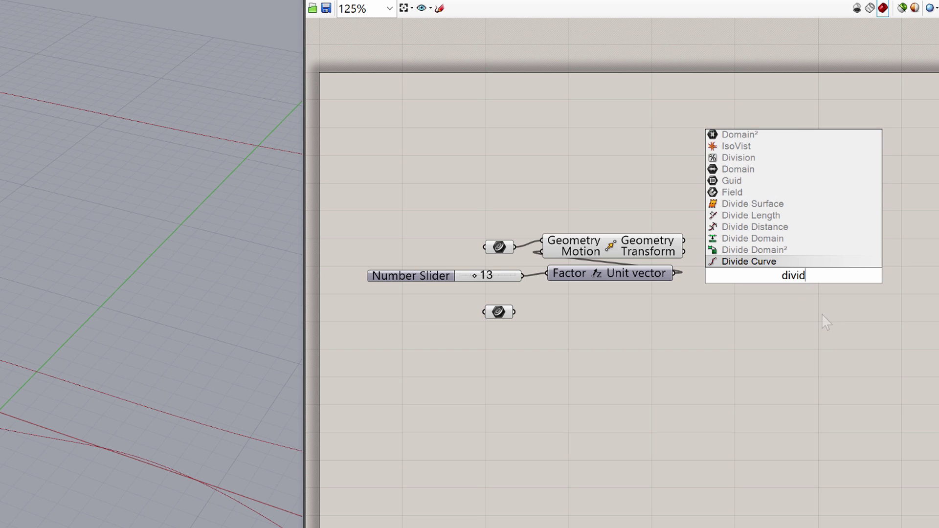
left_click(766, 263)
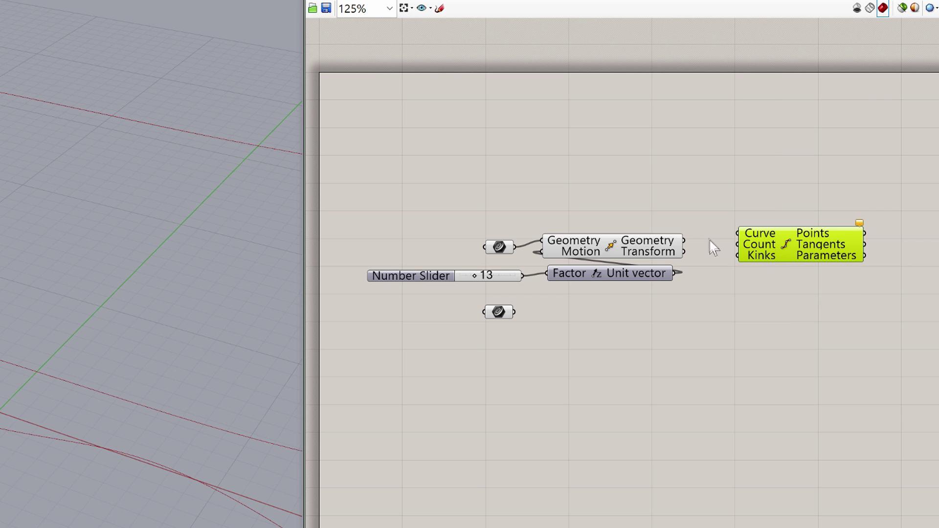
left_click_drag(684, 240, 732, 234)
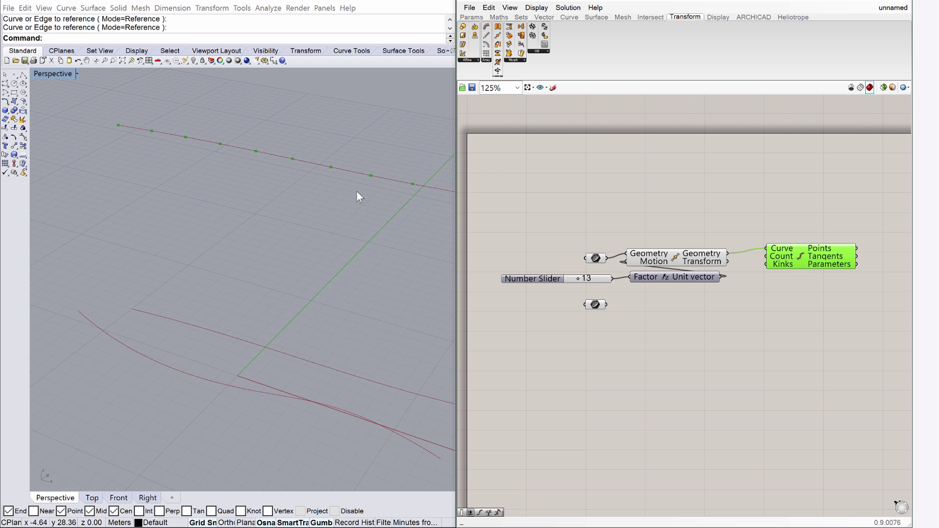
right_click_drag(358, 194, 410, 189)
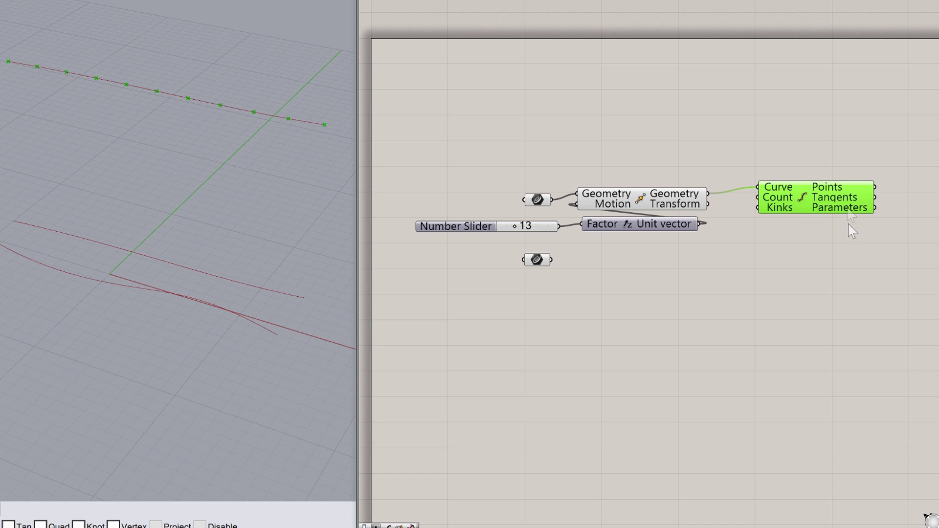
Duplicate the Divide Curve below the original and feed it the lower Curve parameter.
left_click_drag(844, 206, 842, 206)
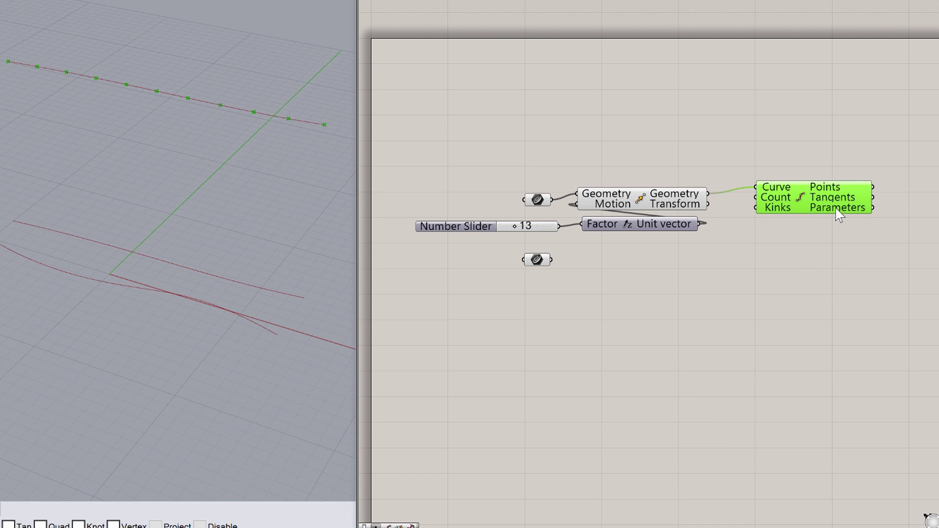
mouse_move(838, 214)
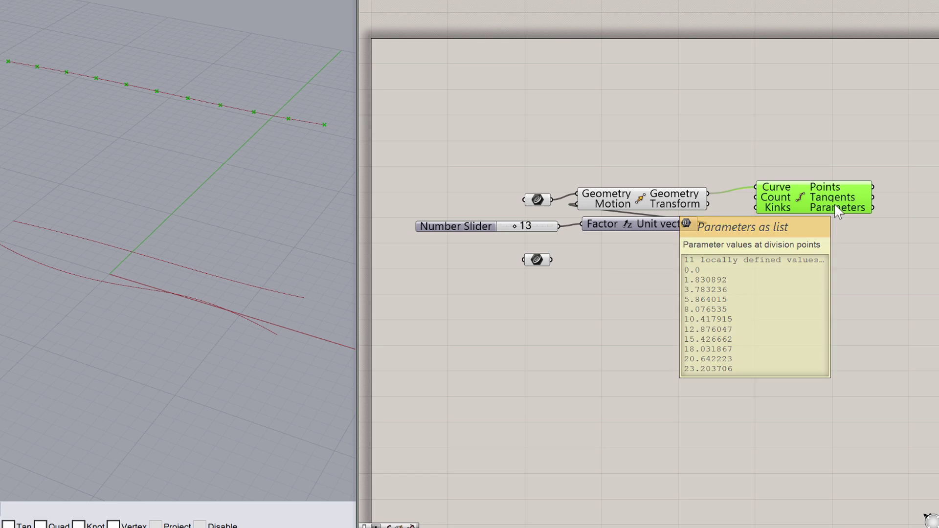
key("ctrl+c")
key("ctrl+v")
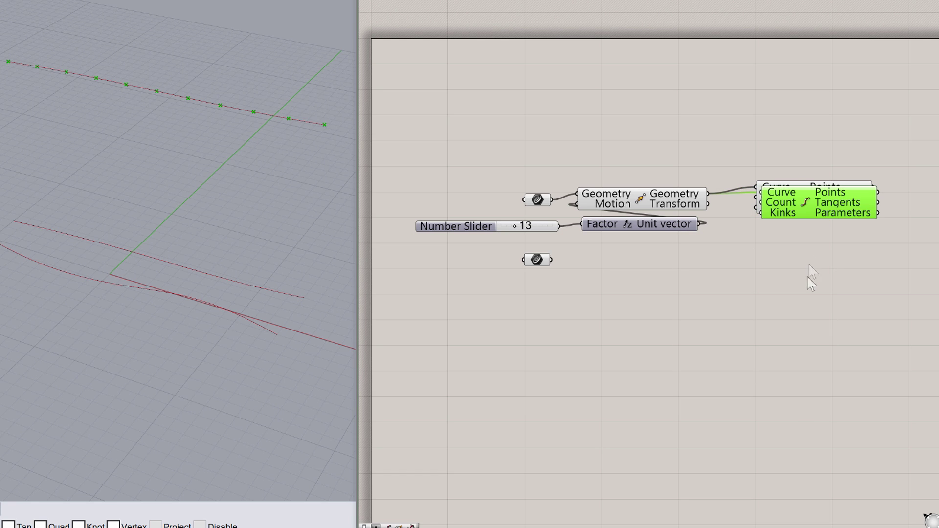
left_click_drag(820, 217, 815, 295)
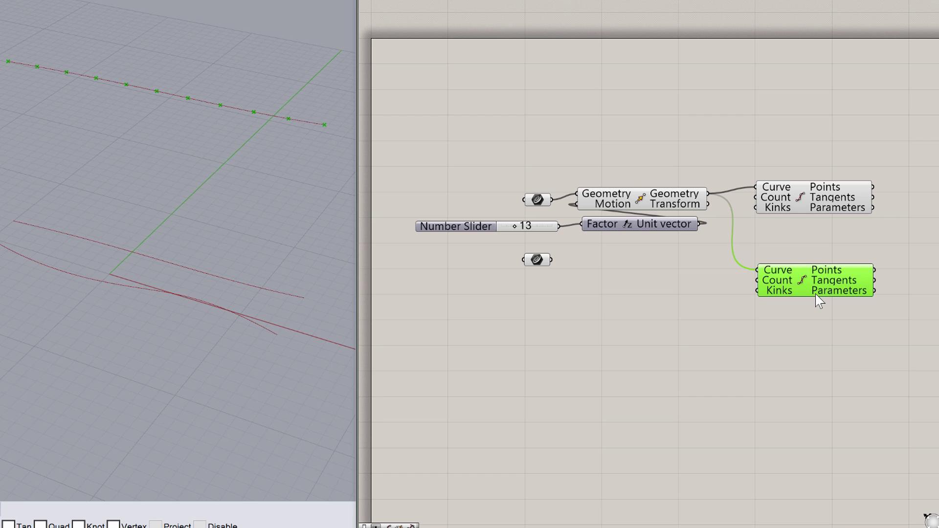
left_click_drag(815, 296, 815, 302)
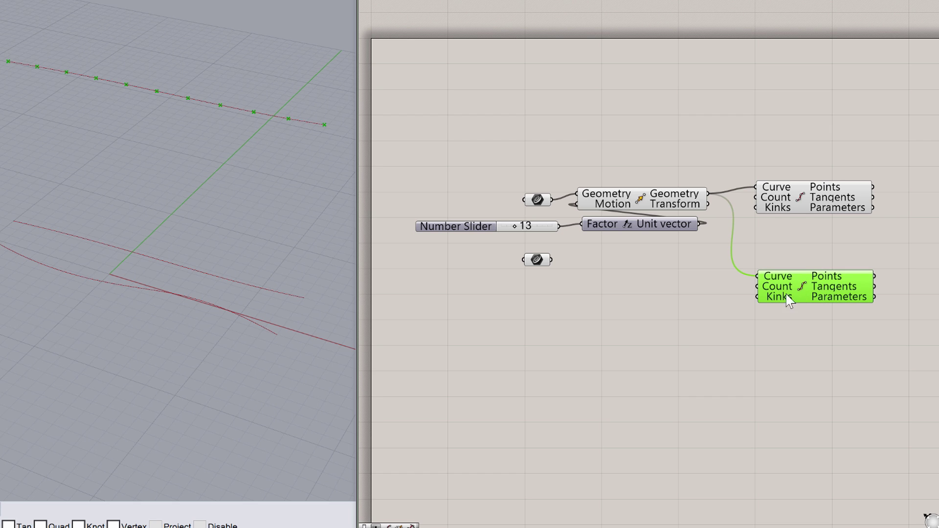
left_click_drag(552, 260, 762, 276)
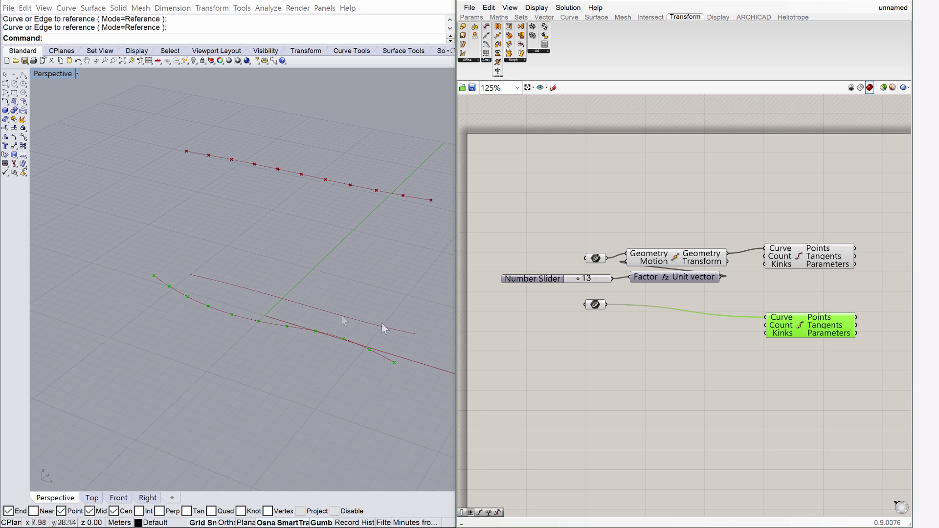
scroll(326, 309, "up", 3)
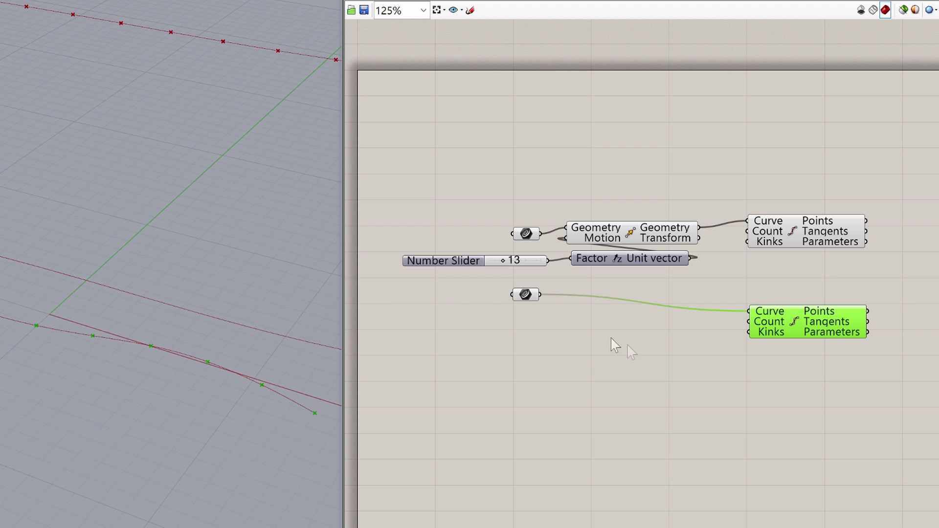
Create a Number Slider set to 14 with range 40 beside the Divide Curve components.
left_click(763, 381)
double_click(743, 393)
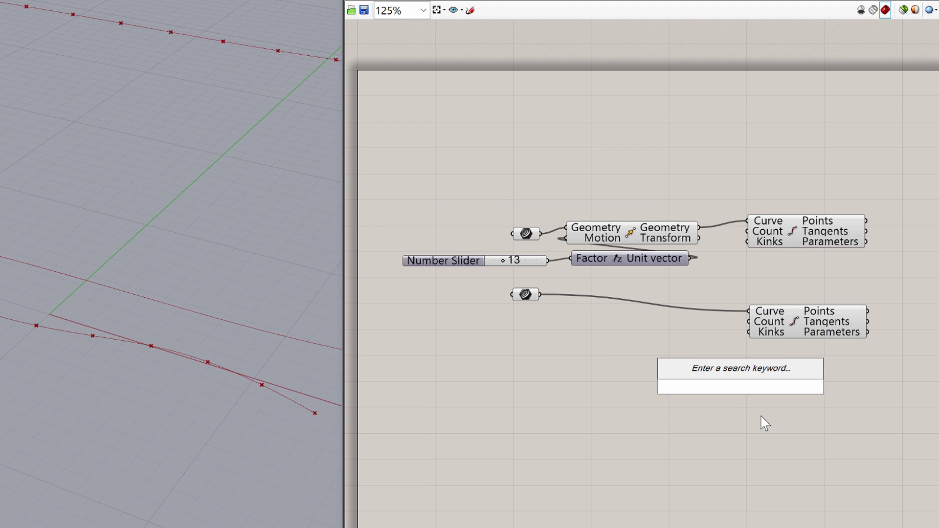
type("14")
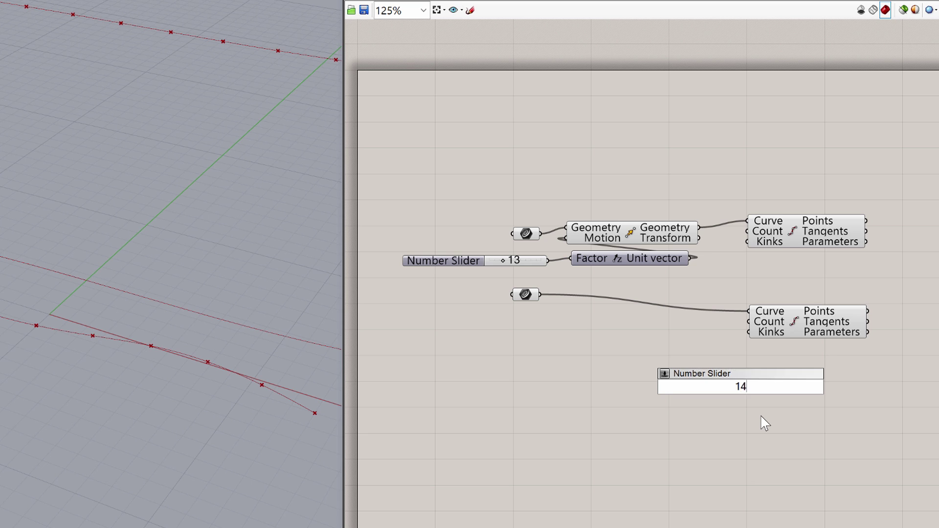
key("Return")
left_click_drag(739, 396, 786, 277)
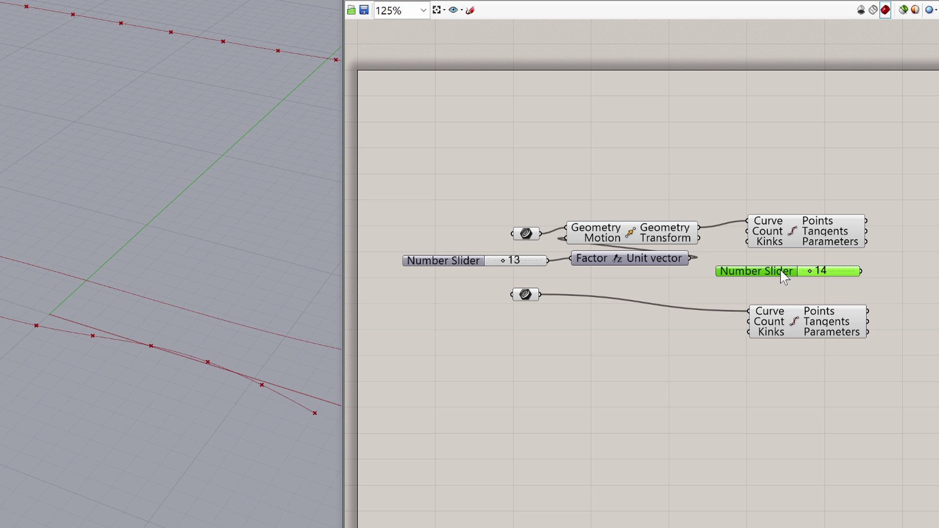
double_click(786, 276)
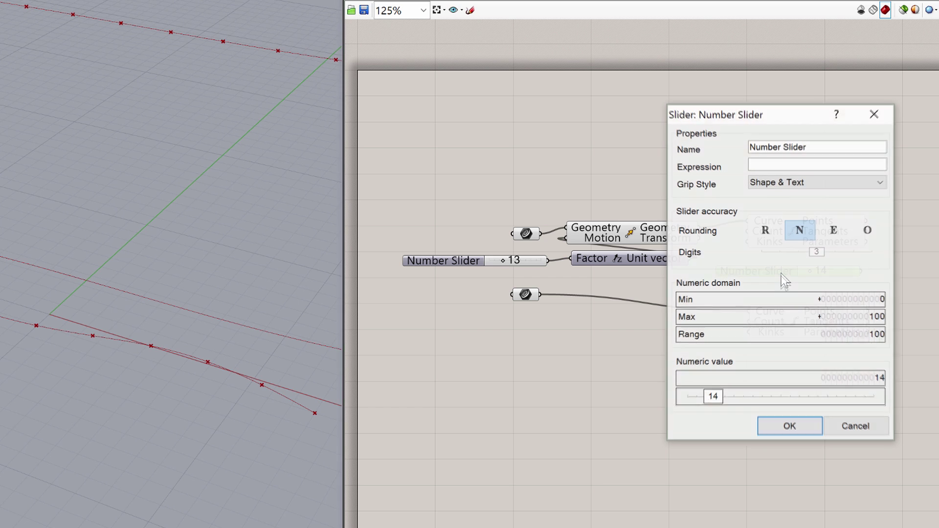
left_click(733, 335)
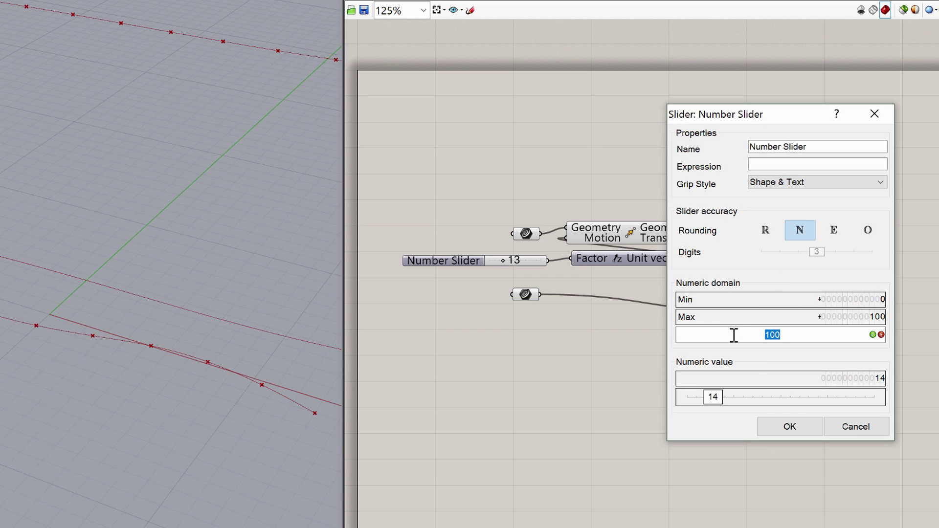
type("40")
key("Return")
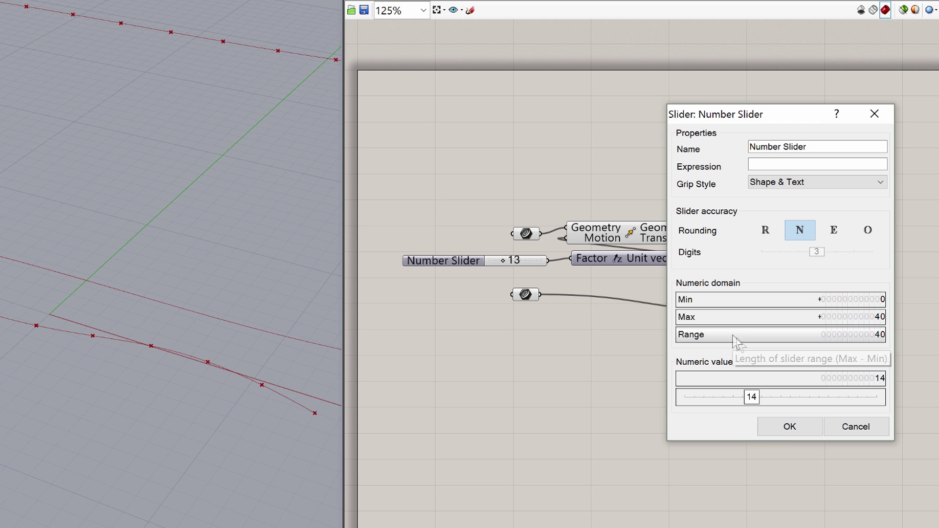
left_click(790, 427)
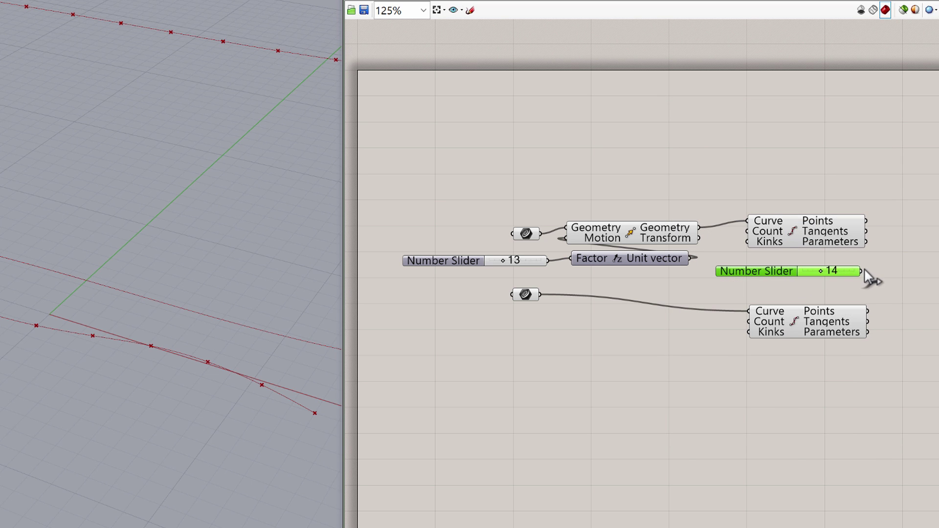
Wire the 14 slider into the Count of both Divide Curve components and frame them.
left_click_drag(864, 272, 741, 239)
left_click_drag(861, 272, 747, 322)
left_click(607, 443)
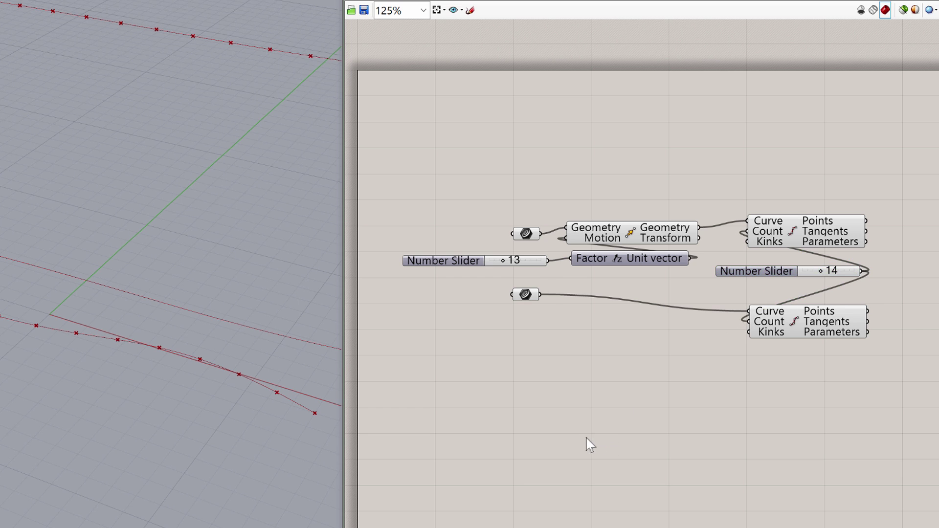
scroll(587, 438, "down", 2)
right_click_drag(697, 426, 612, 408)
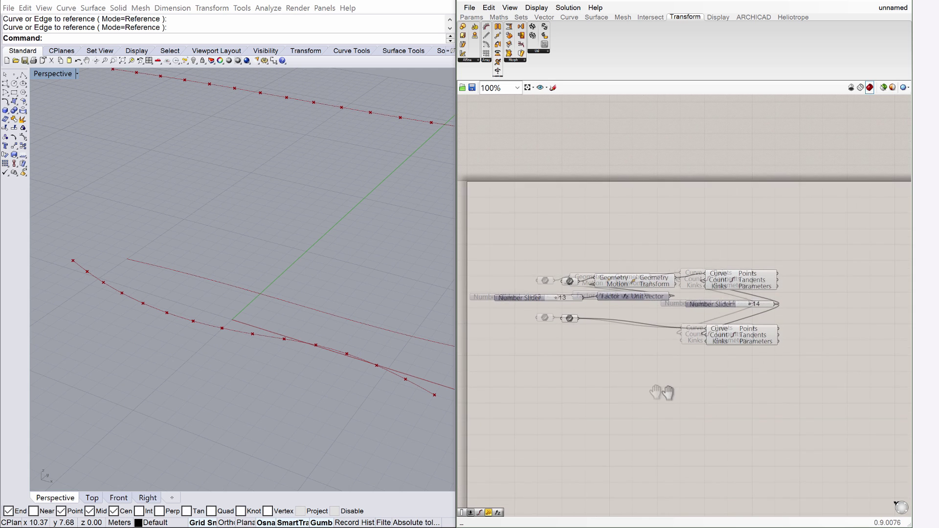
right_click_drag(661, 391, 623, 384)
scroll(771, 312, "up", 2)
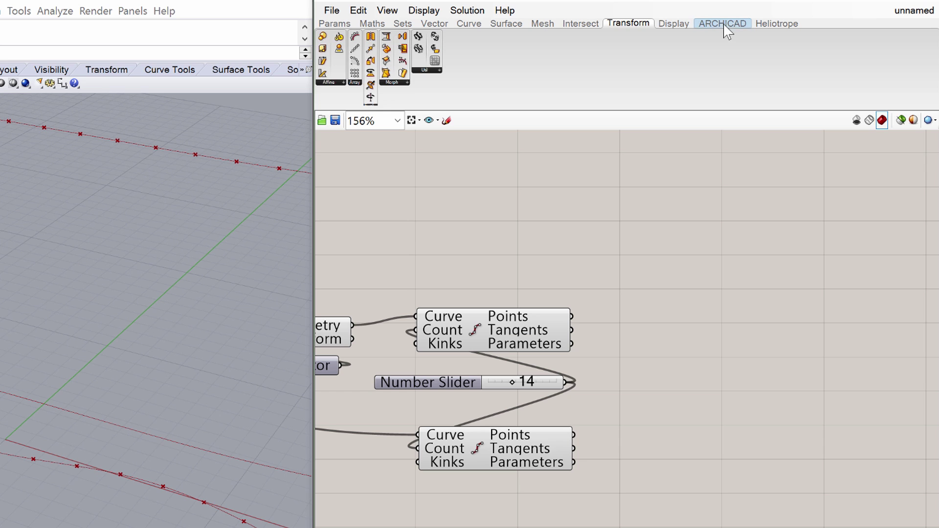
Place an ARCHICAD Column component and wire the upper Divide Curve's Points into End Point.
left_click(755, 19)
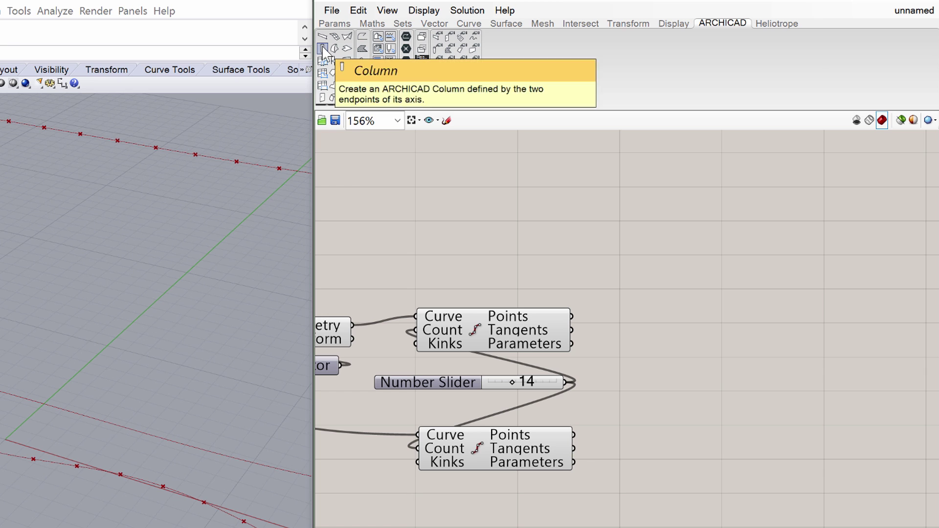
left_click_drag(323, 49, 714, 380)
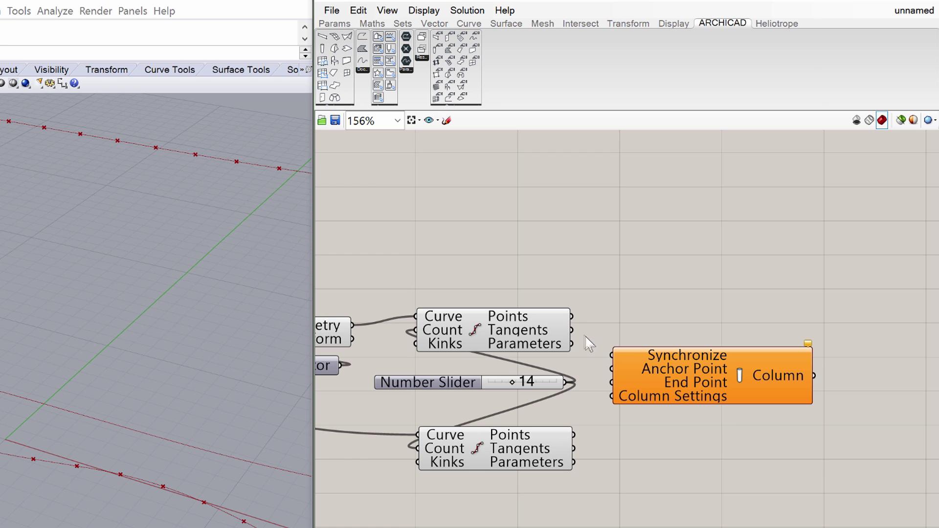
left_click_drag(572, 316, 611, 383)
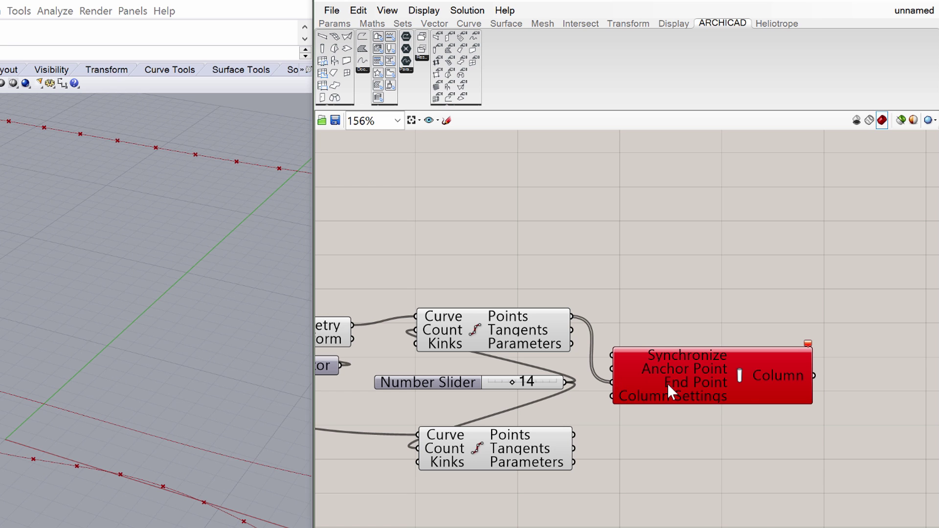
Wire the lower Divide Curve's Points into the Column's Anchor Point input.
mouse_move(667, 383)
mouse_move(810, 345)
left_click_drag(574, 434, 613, 369)
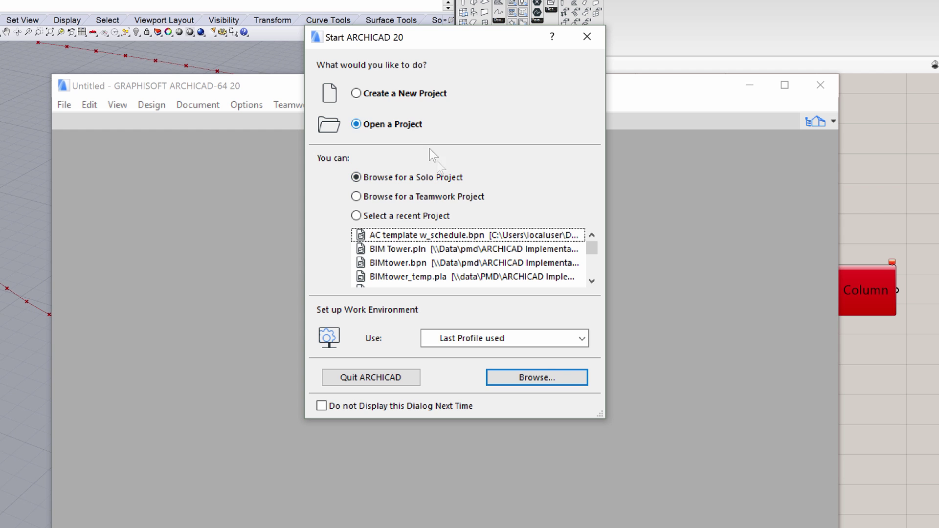
Browse to and open the AC_template1 project from the Start ARCHICAD dialog.
left_click(543, 378)
left_click(361, 112)
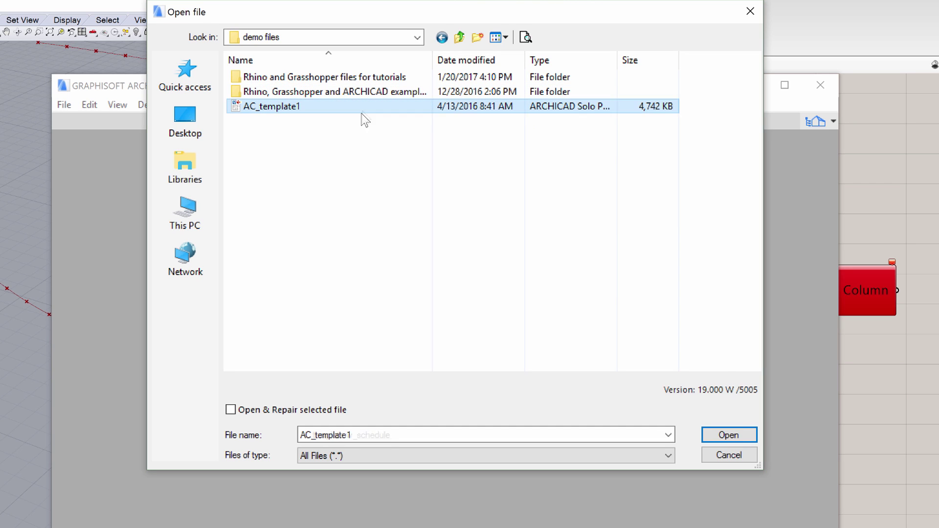
left_click(735, 433)
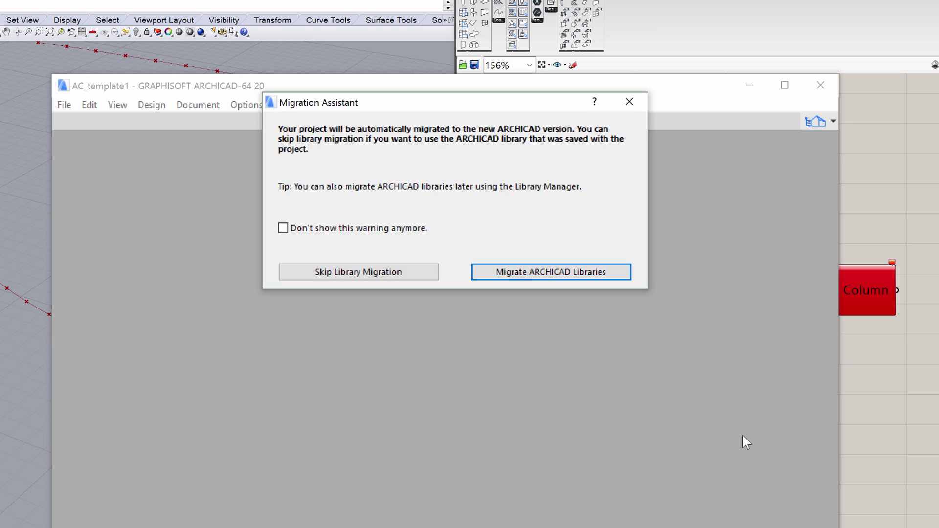
Skip library migration, dock ARCHICAD on the right half, and open Design > Design Extras.
left_click(412, 273)
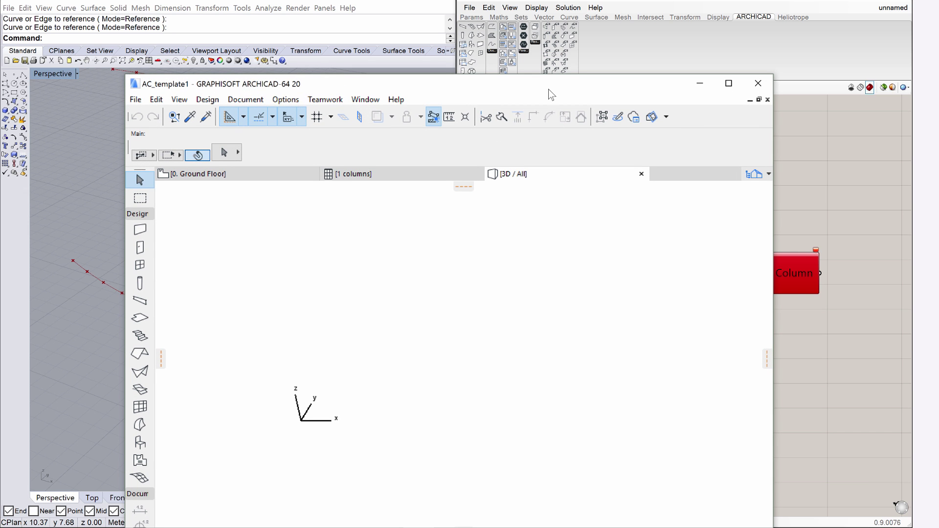
key("super+Right")
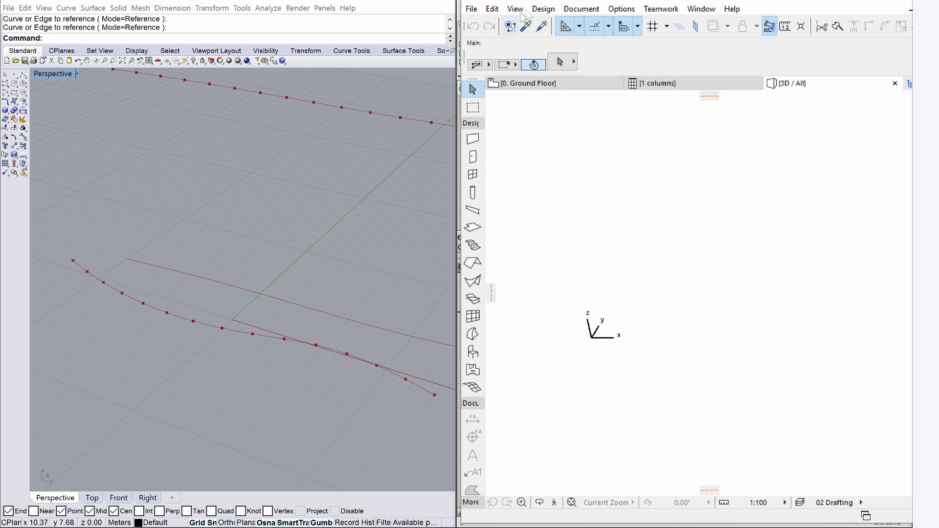
left_click(544, 9)
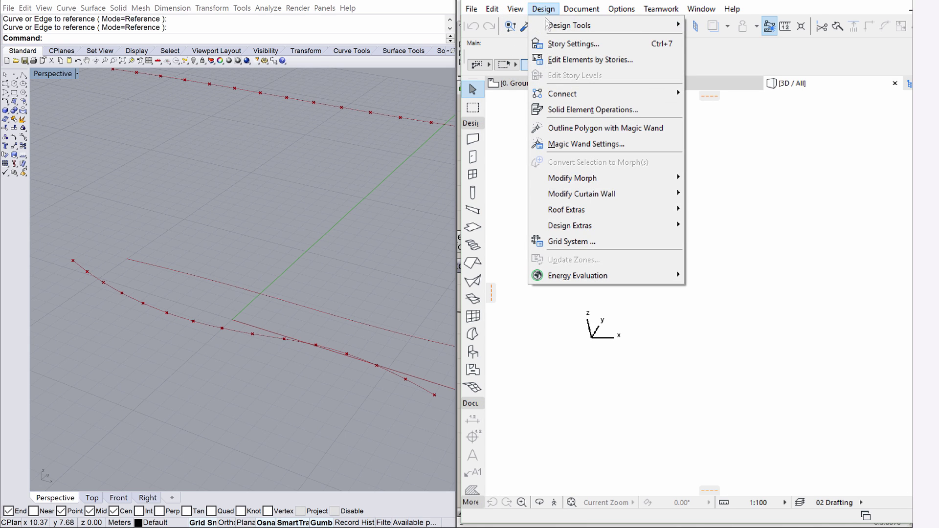
mouse_move(569, 233)
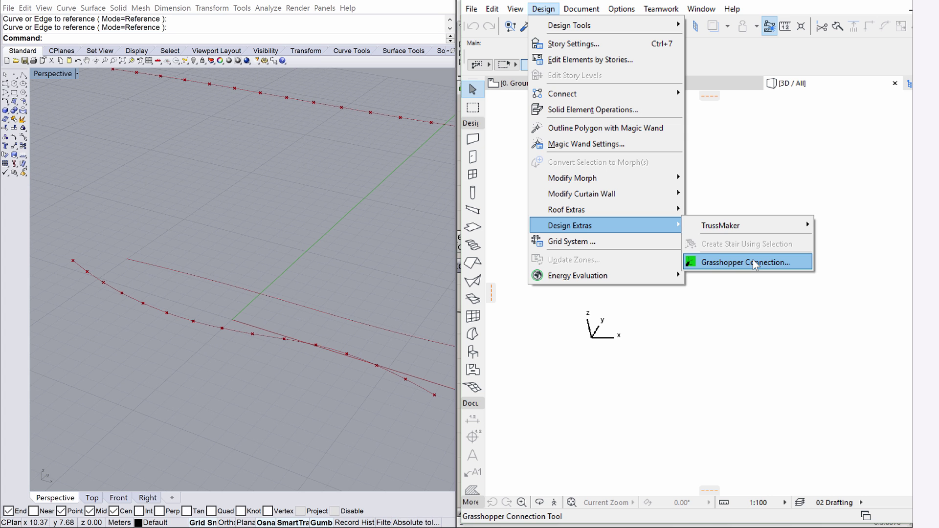
Open ARCHICAD's Grasshopper connection panel, move it to the top right, and start the connection.
left_click(697, 396)
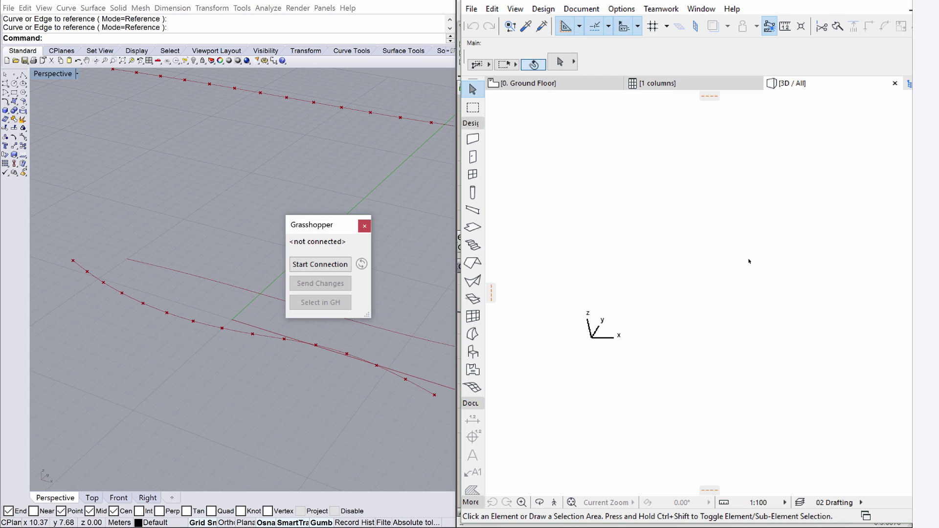
left_click_drag(312, 222, 390, 75)
left_click(399, 115)
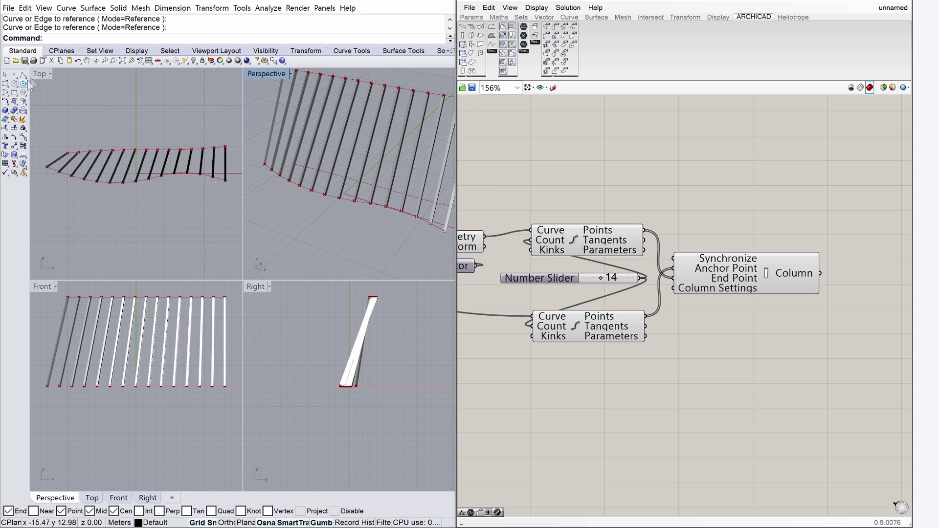
In a maximized Top view, bulge the upper curve's middle upward and raise its right end.
double_click(39, 73)
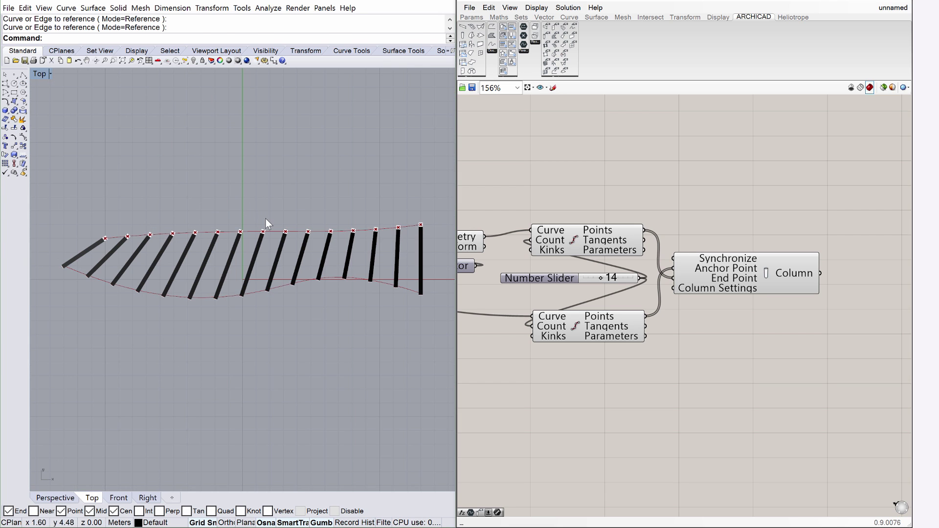
left_click(265, 231)
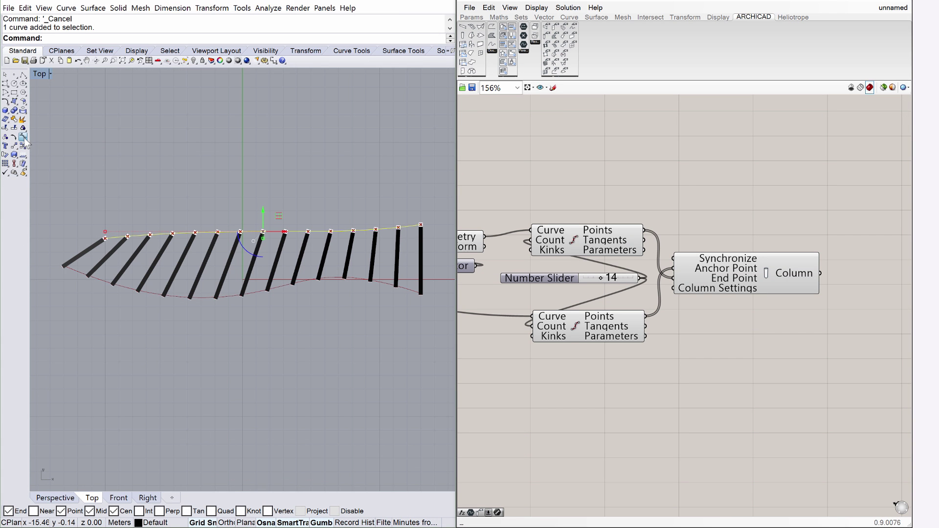
left_click(23, 137)
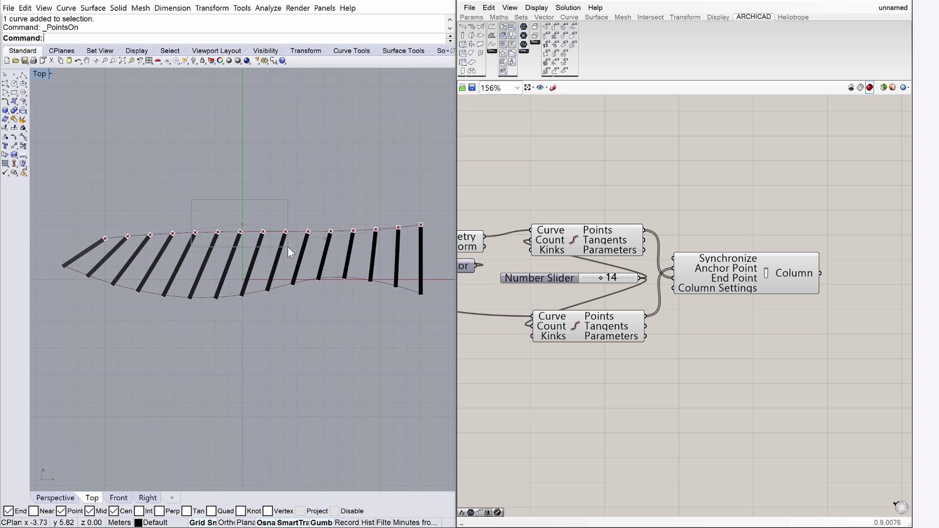
left_click(242, 225)
left_click_drag(244, 208, 243, 125)
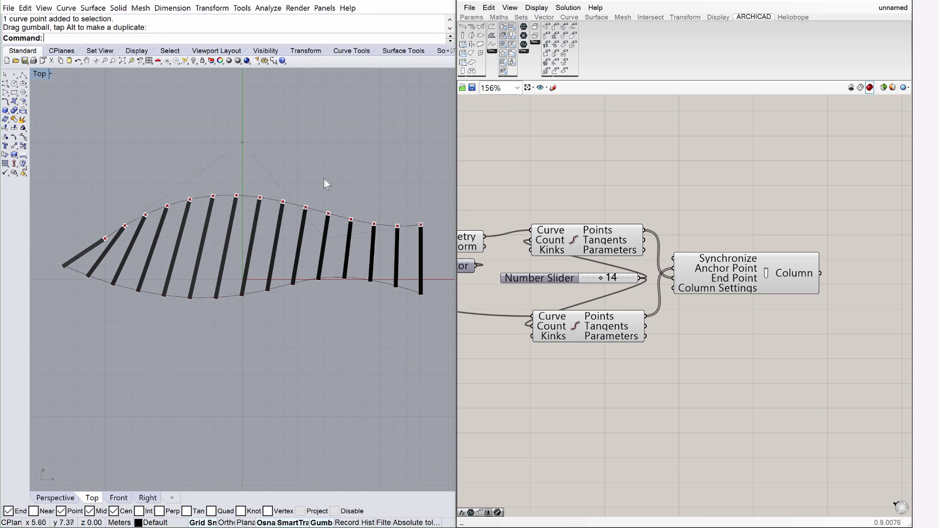
left_click_drag(328, 181, 440, 264)
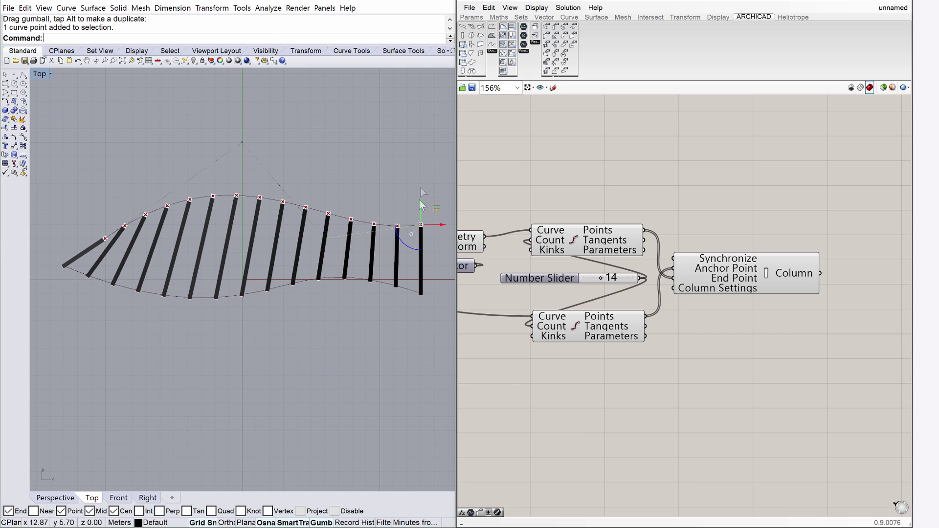
left_click_drag(421, 203, 421, 130)
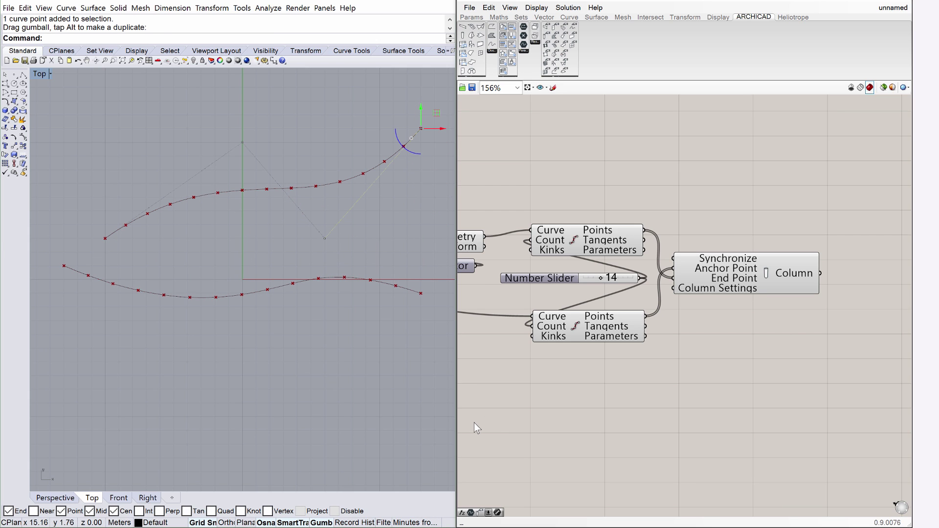
key("Escape")
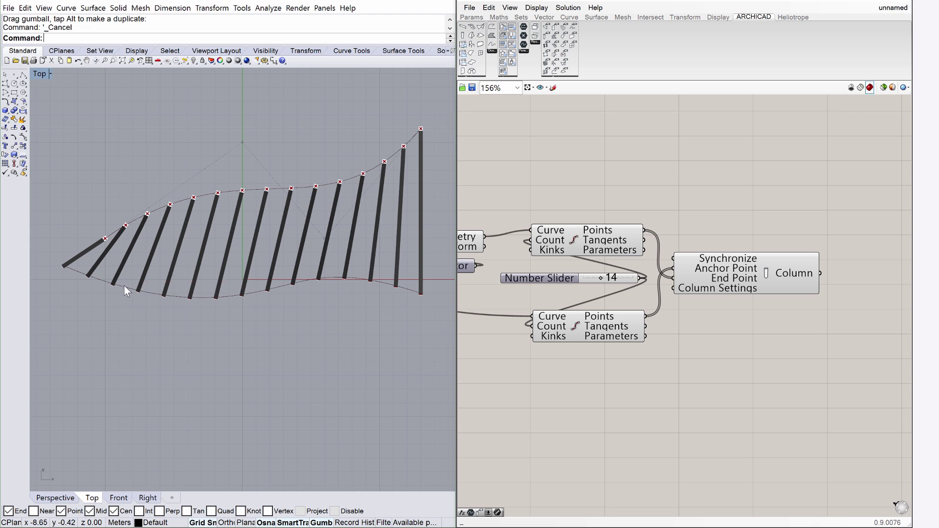
Turn on the lower curve's control points and drag a point down so the curve dips.
left_click(125, 287)
left_click(23, 137)
left_click_drag(209, 267, 389, 343)
left_click_drag(284, 271, 285, 406)
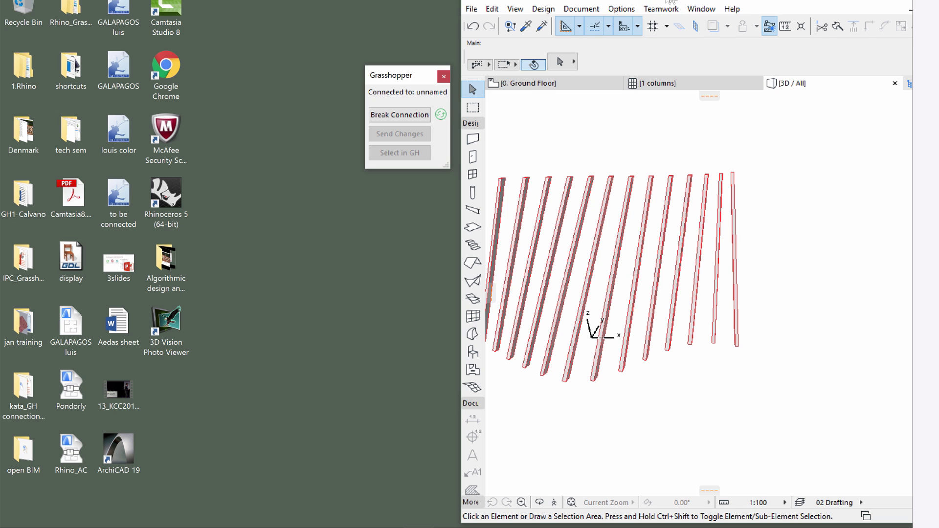
Maximize ARCHICAD and orbit its 3D view to inspect the updated leaning columns.
double_click(671, 2)
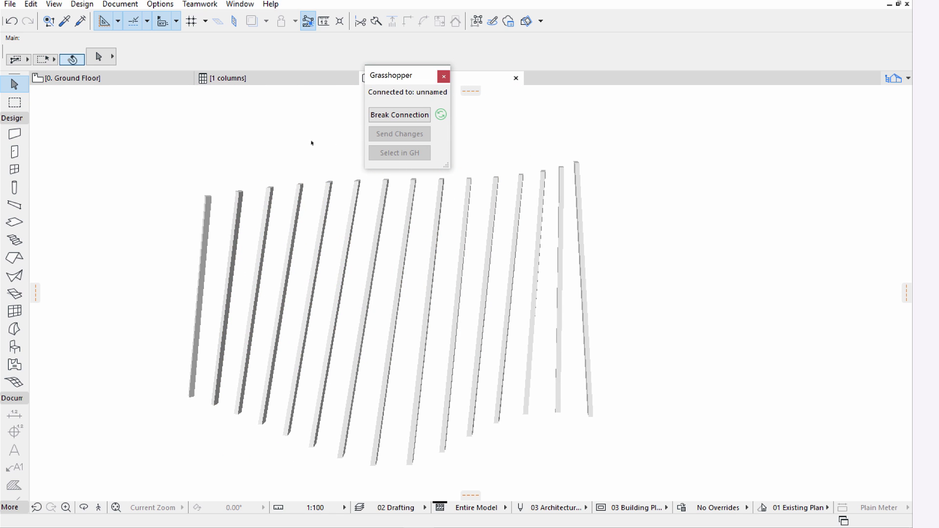
left_click(83, 507)
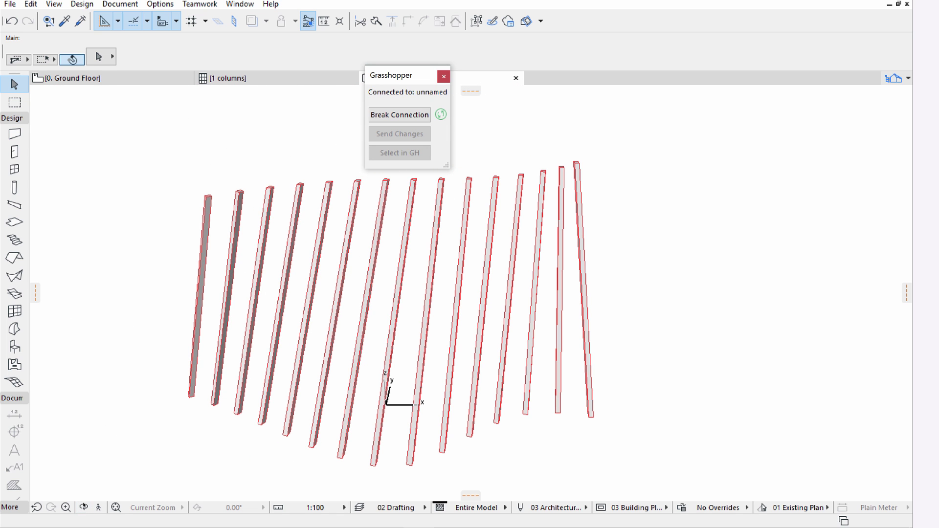
left_click_drag(540, 389, 407, 422)
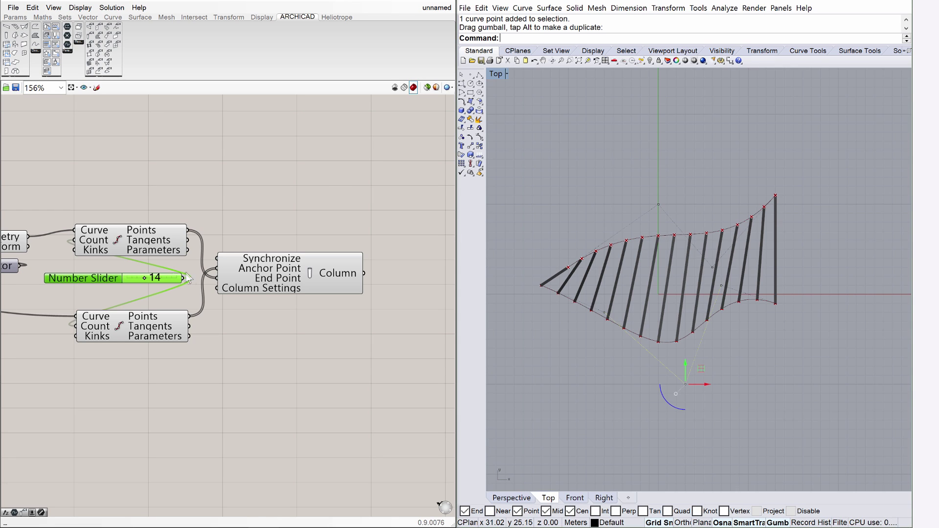
Raise the column count to 18, then orbit ARCHICAD's 3D view placed beside Grasshopper.
left_click_drag(149, 280, 156, 277)
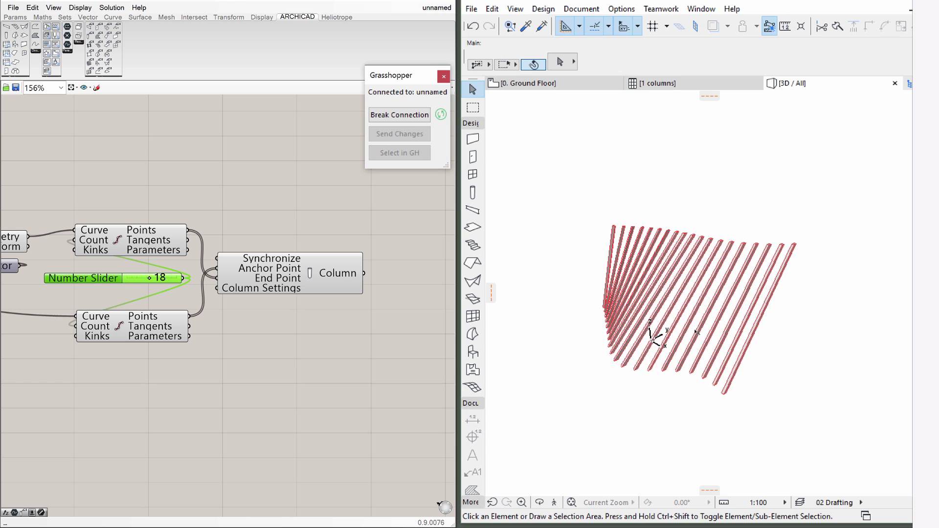
mouse_move(657, 336)
left_mouse_down()
mouse_move(692, 332)
mouse_move(646, 338)
left_mouse_up()
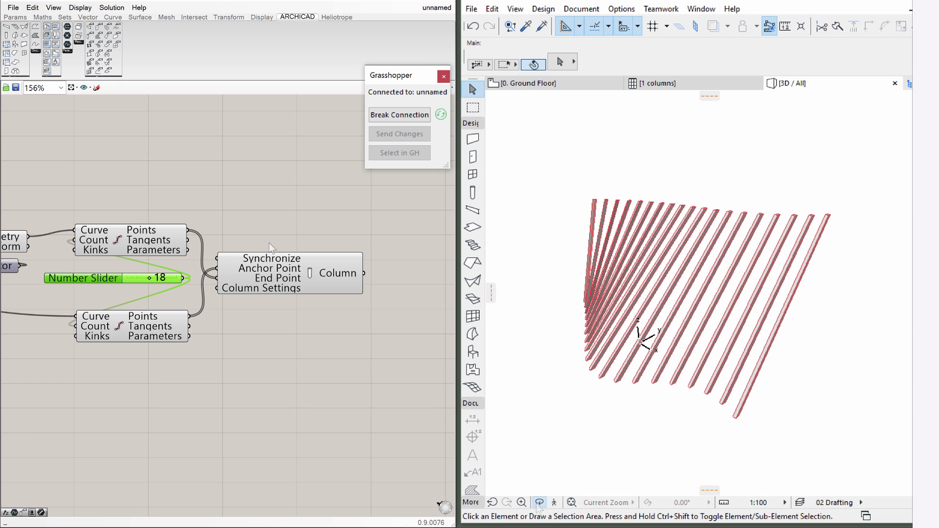
left_click_drag(567, 405, 592, 425)
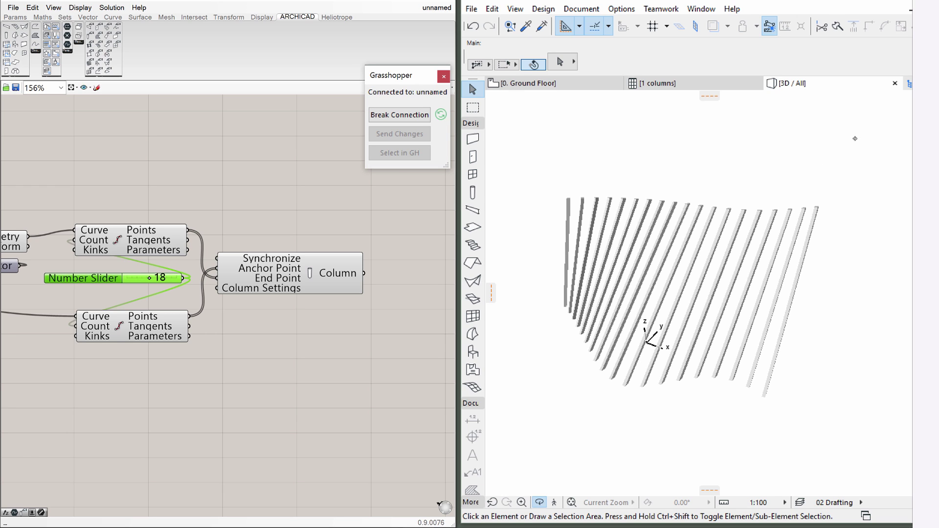
Add a Column Settings component from the ARCHICAD tab to the Grasshopper canvas.
left_click(273, 1)
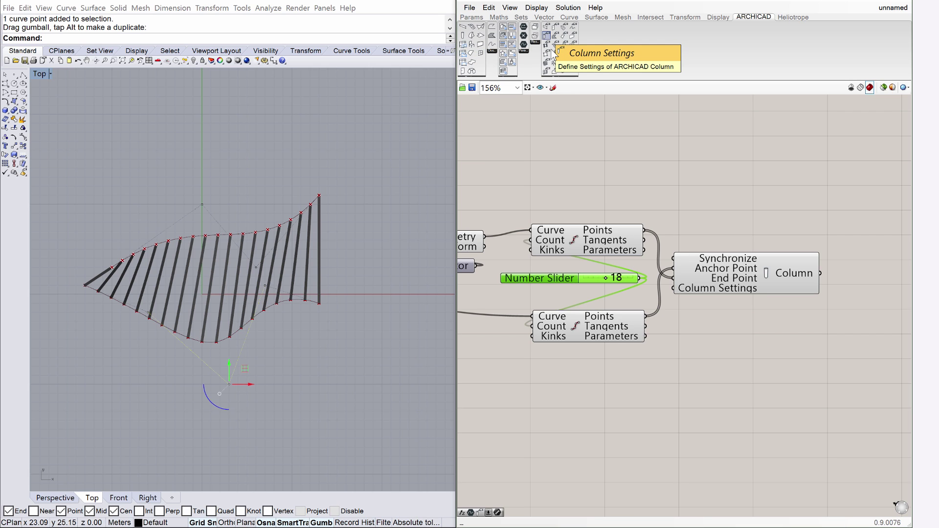
left_click_drag(554, 53, 725, 411)
scroll(562, 448, "up", 1)
left_click_drag(609, 354, 629, 382)
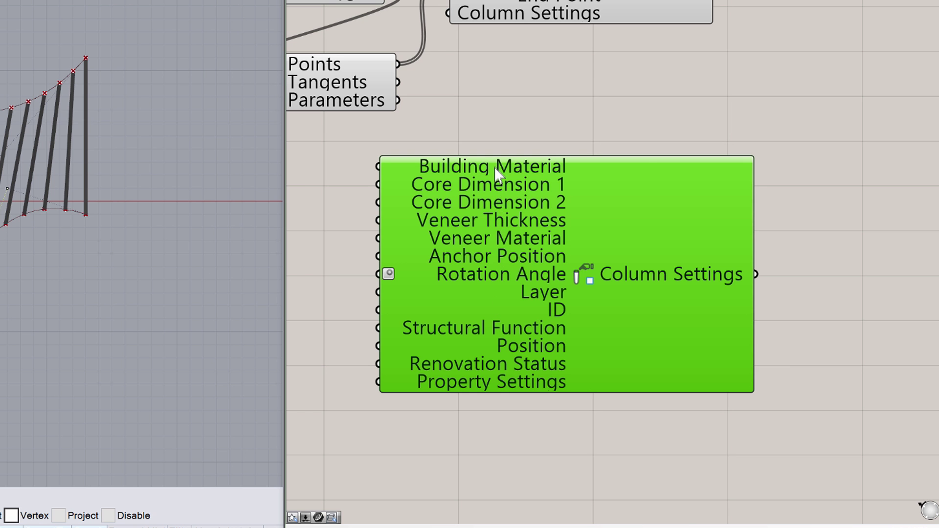
Set the component's Building Material to a single material, Brick - Structural.
right_click(536, 165)
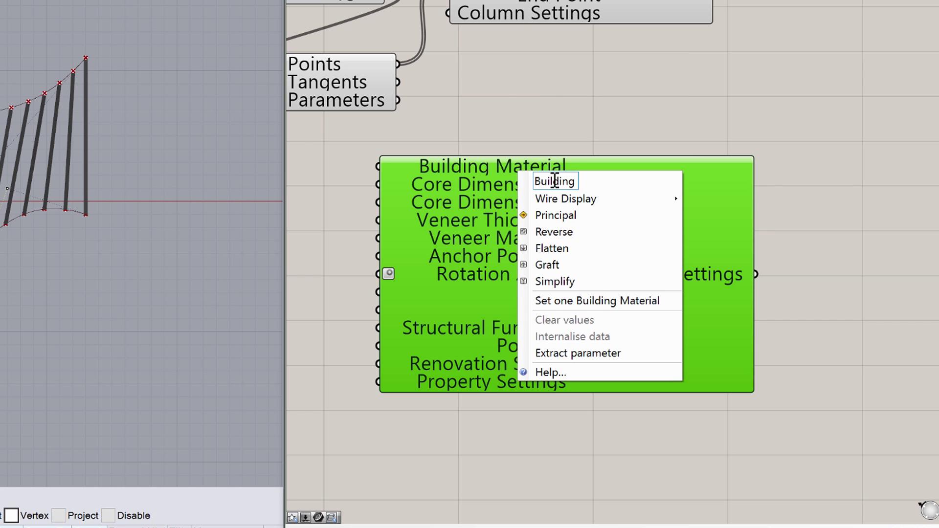
left_click(566, 302)
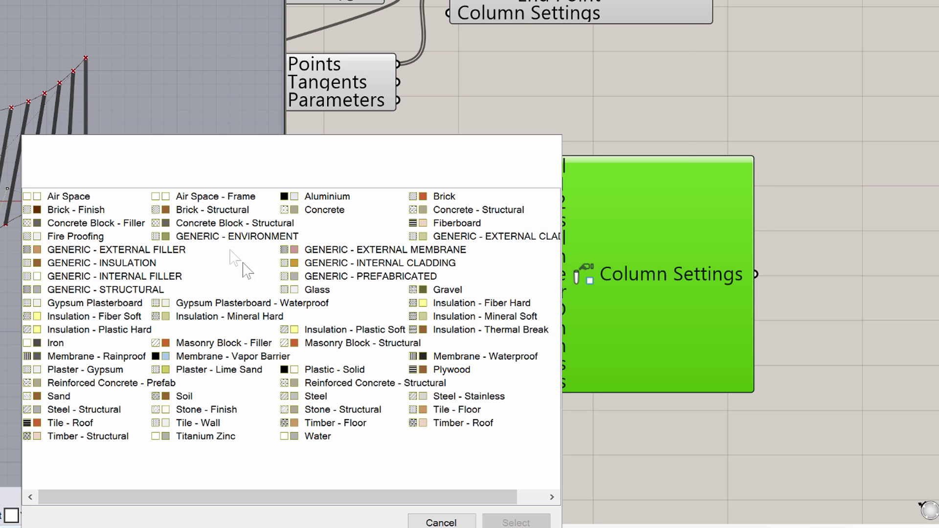
left_click(202, 211)
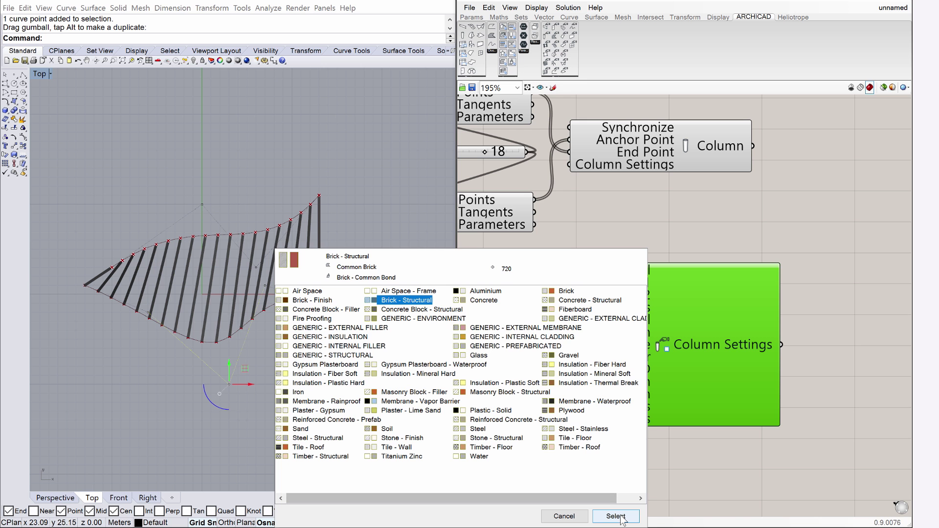
left_click(519, 523)
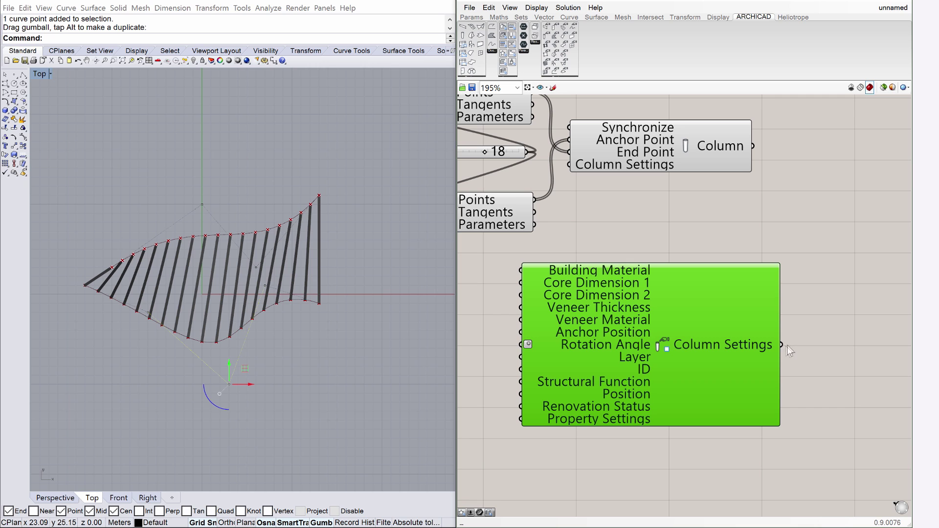
Wire Column Settings into the Column component, then select a brick column in ARCHICAD snapped alongside.
left_click_drag(782, 345, 563, 166)
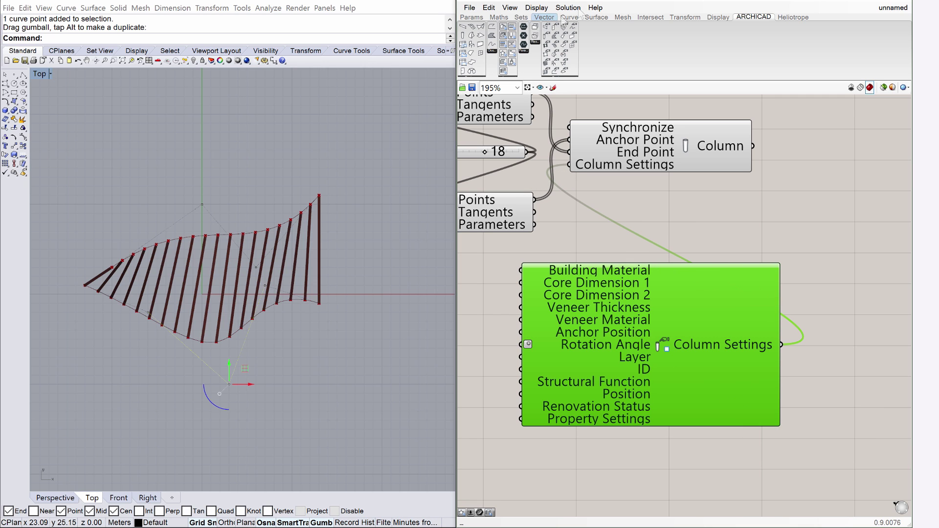
key("super+Left")
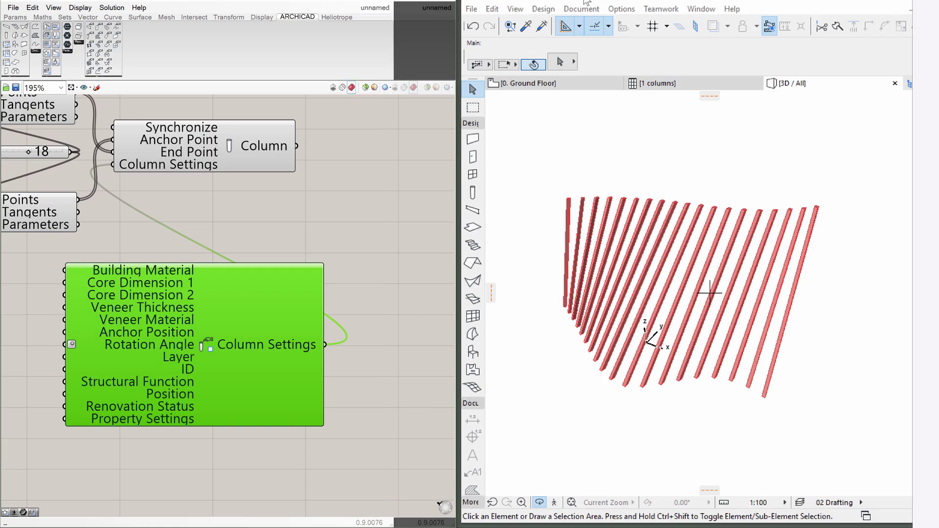
left_click(742, 229)
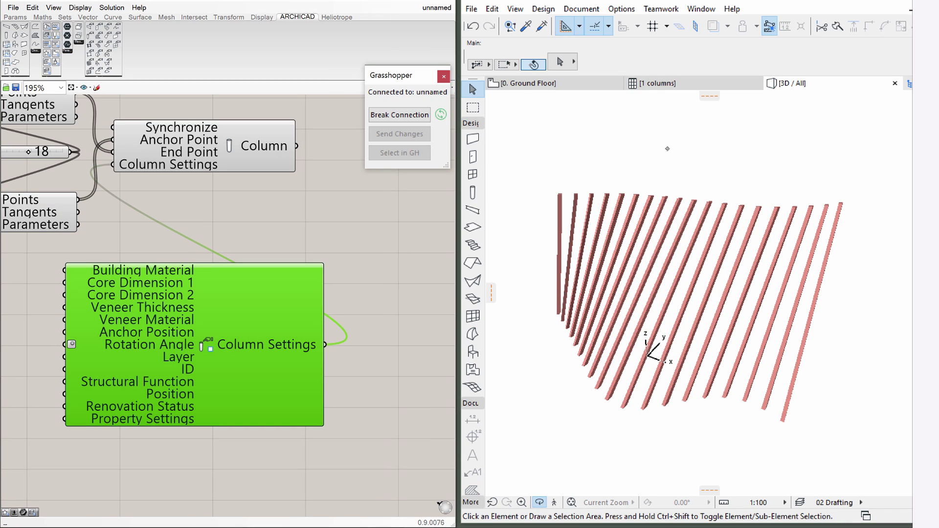
scroll(677, 185, "up", 3)
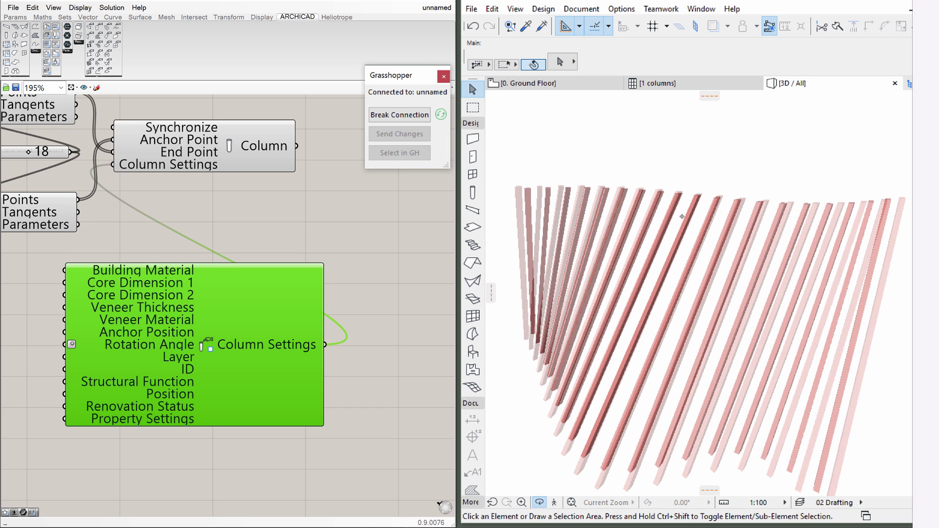
left_click(675, 204)
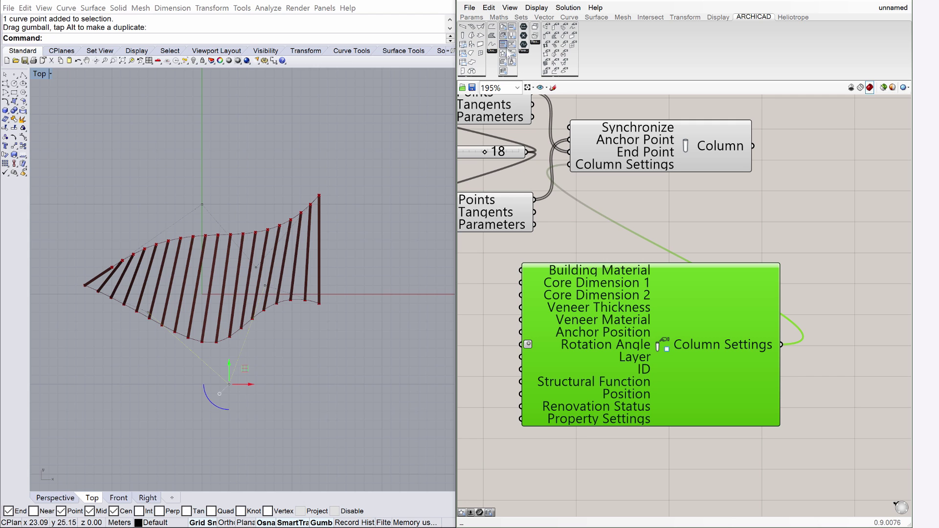
Add an ARCHICAD Favorite component to the Grasshopper canvas.
left_click_drag(505, 59, 638, 368)
scroll(642, 218, "down", 3)
scroll(639, 368, "up", 2)
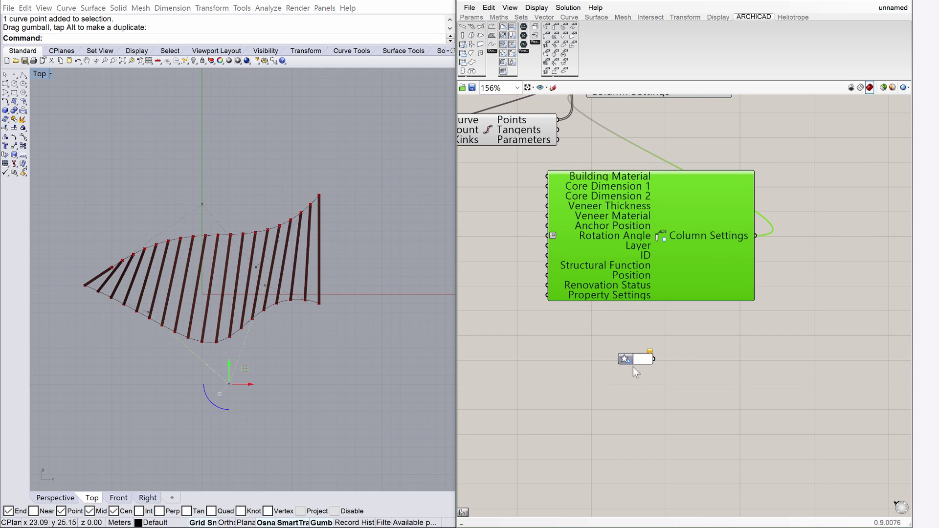
left_click(644, 362)
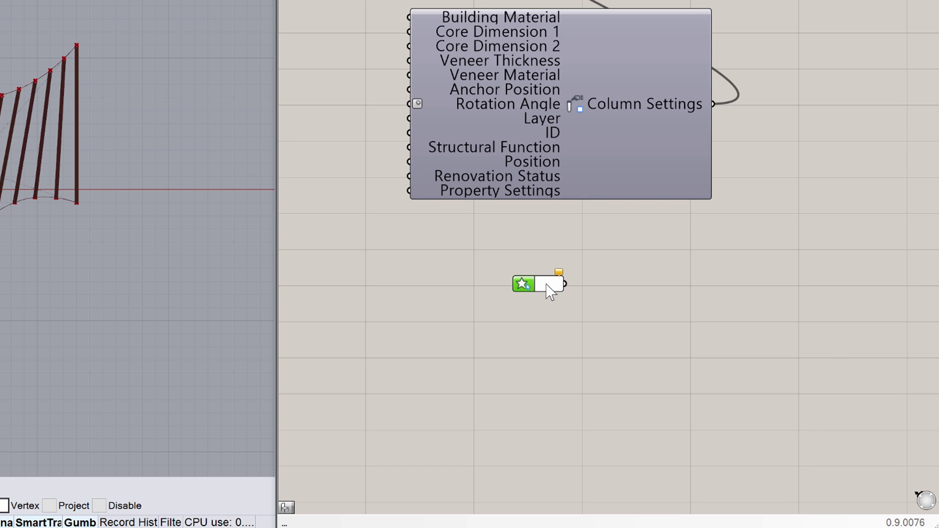
Set the Favorite to Column - Steel from Column Favorites and wire it into Column Settings.
double_click(644, 363)
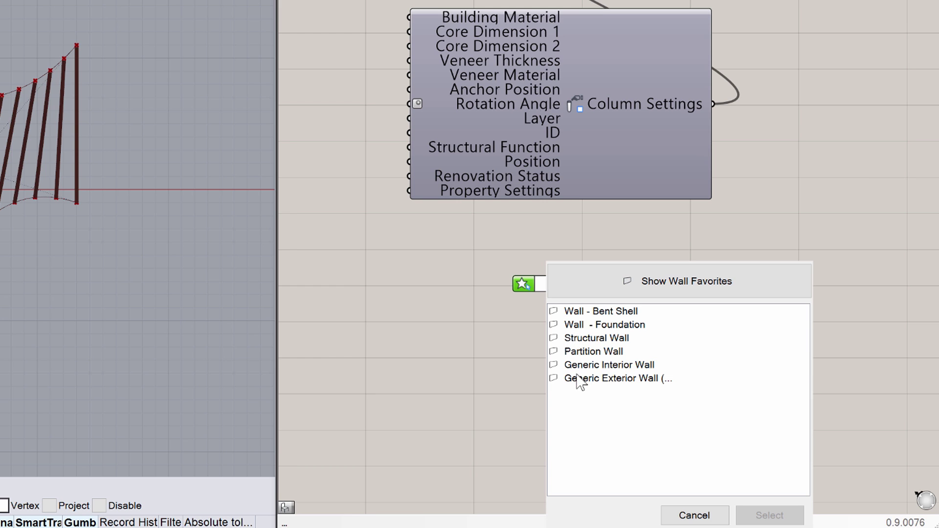
left_click(727, 291)
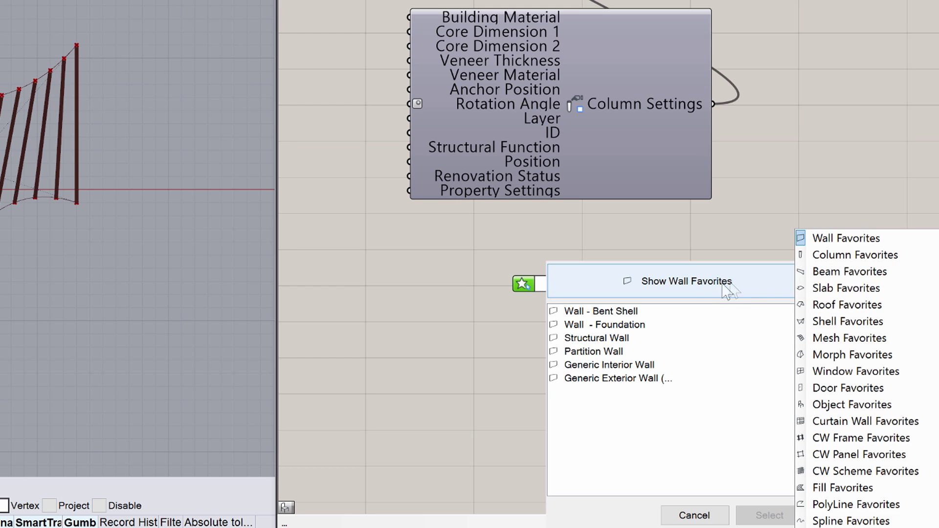
left_click(837, 255)
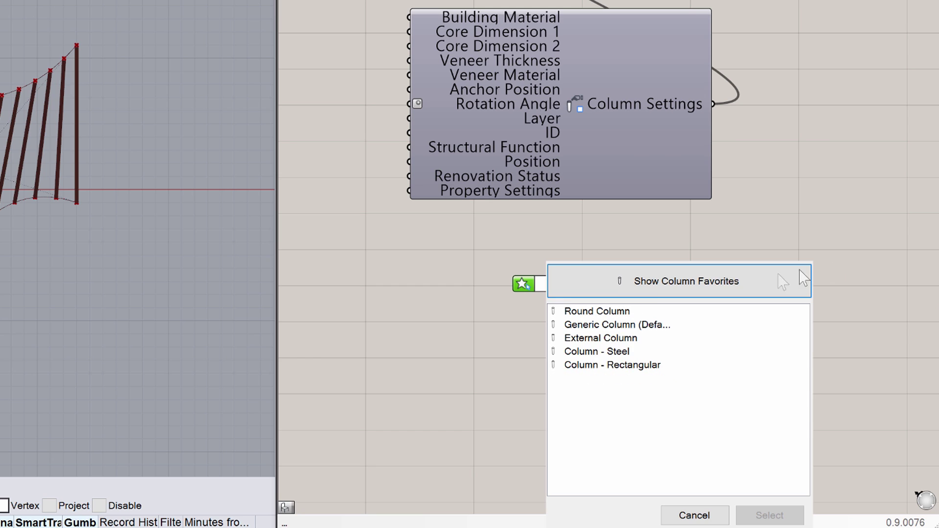
left_click(611, 354)
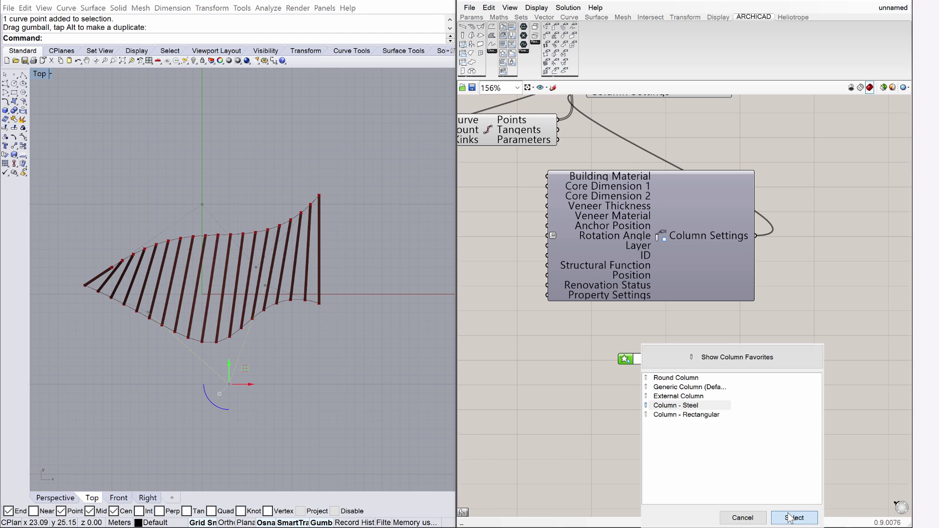
left_click(764, 515)
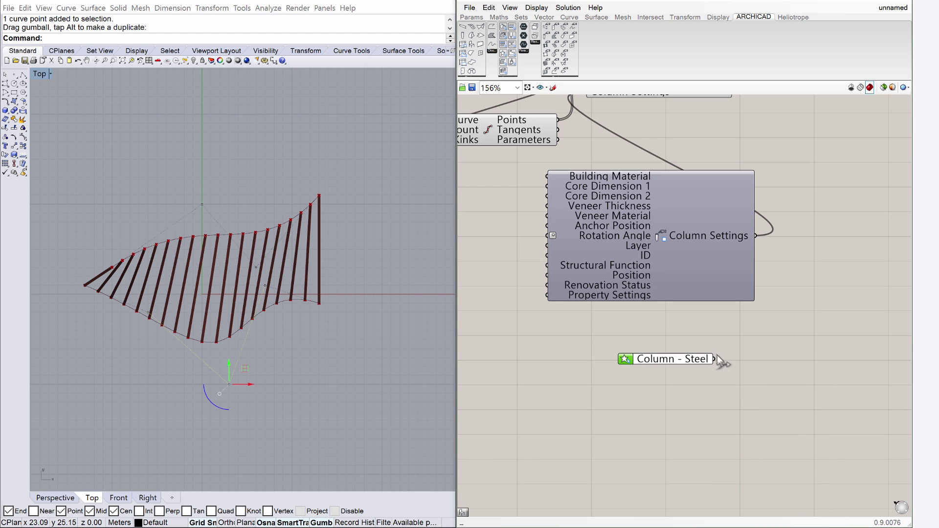
left_click_drag(717, 365, 583, 117)
scroll(578, 144, "down", 4)
scroll(611, 244, "up", 4)
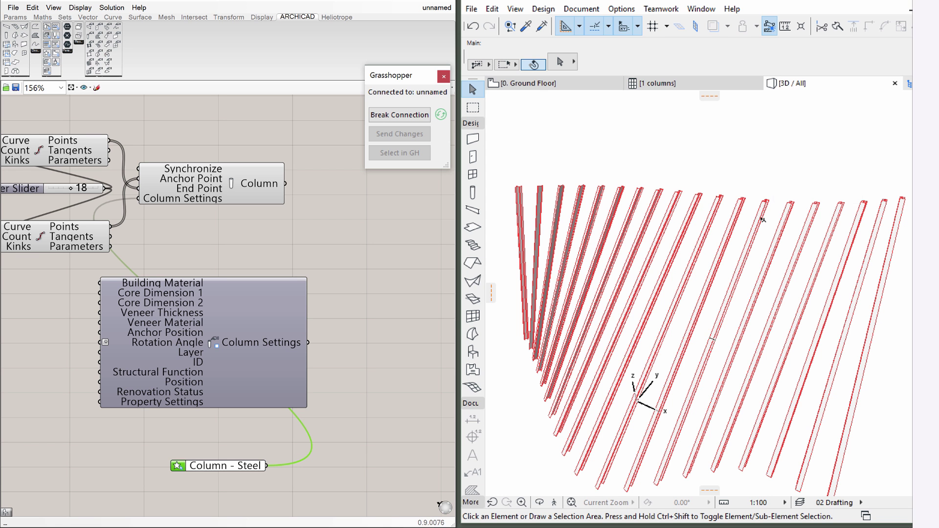
Zoom in on ARCHICAD's 3D view and orbit around the columns to inspect their steel profiles.
mouse_move(762, 220)
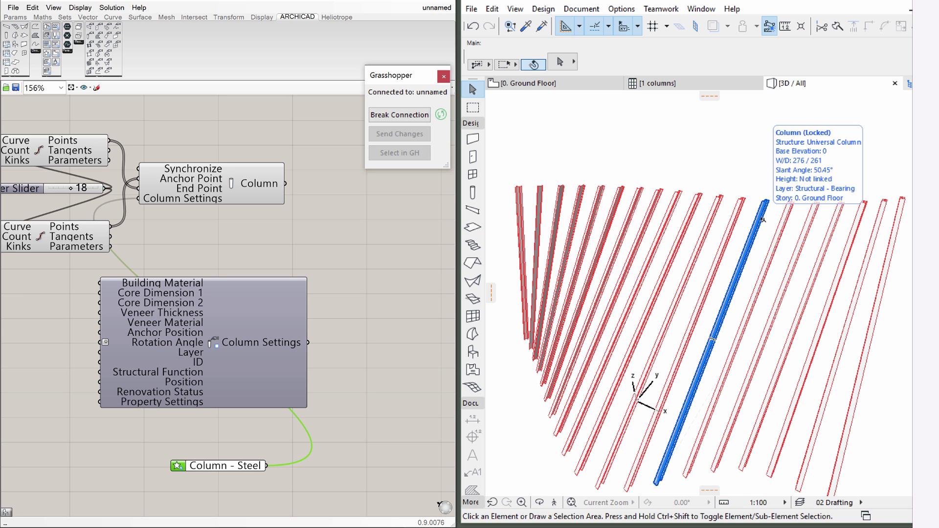
scroll(763, 220, "up", 5)
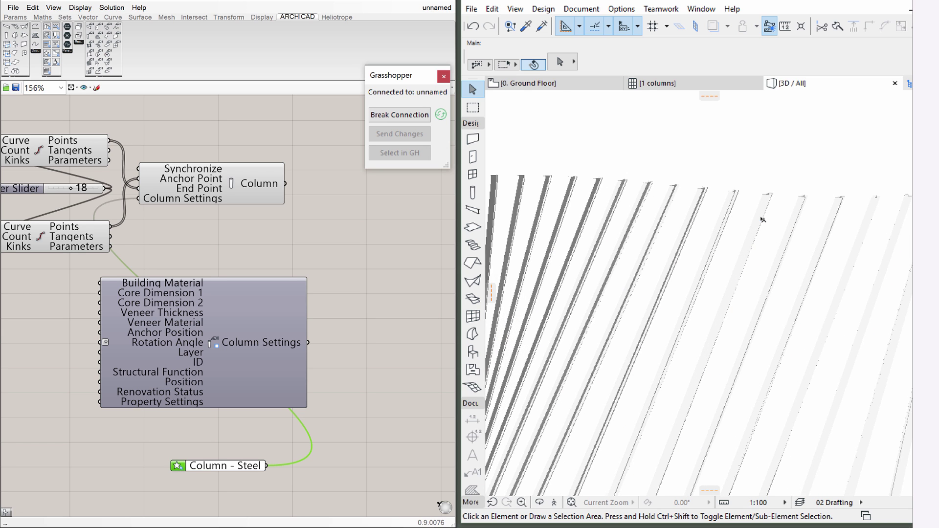
left_click(539, 503)
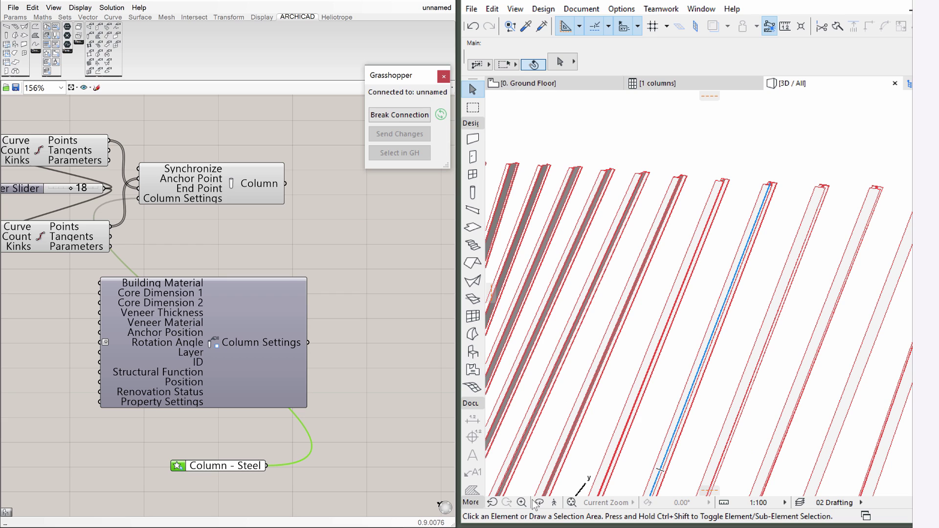
left_click_drag(758, 321, 775, 299)
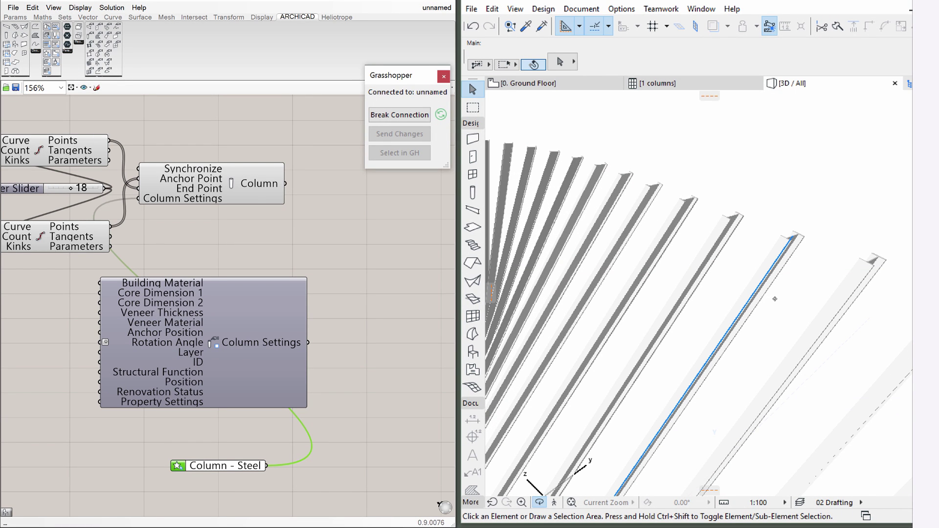